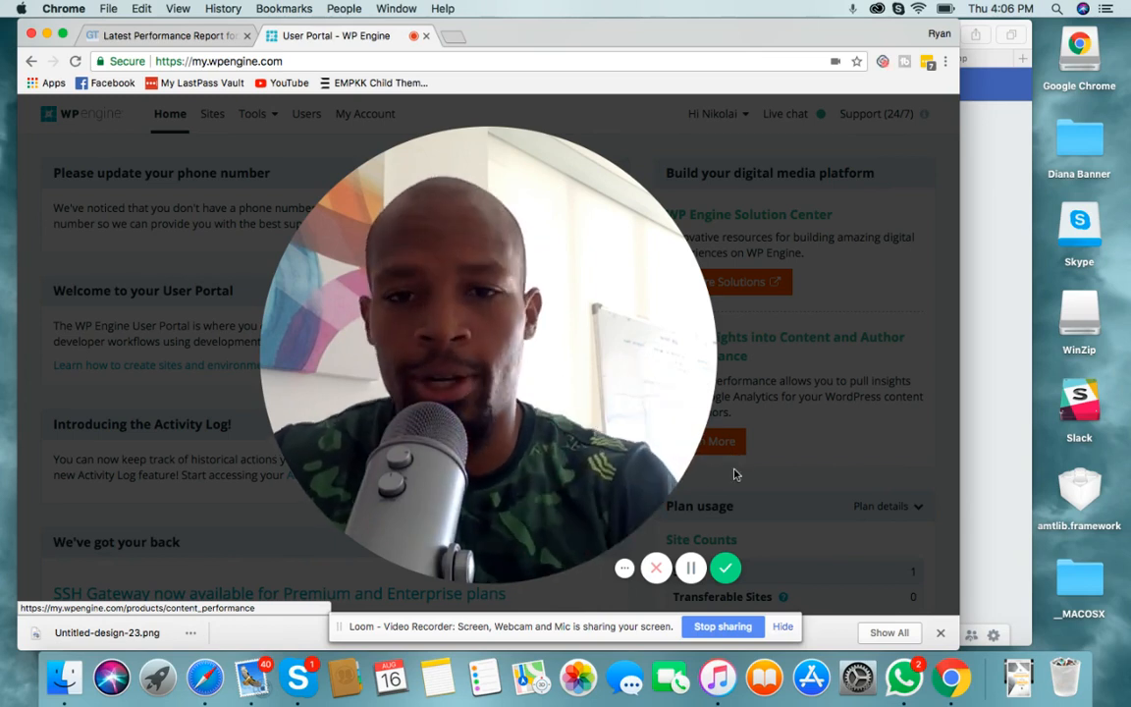
- Open the irepn production environment from the sites list and review its overview
{"action": "mouse_move", "coordinate": [558, 516]}
{"action": "left_click", "coordinate": [471, 565]}
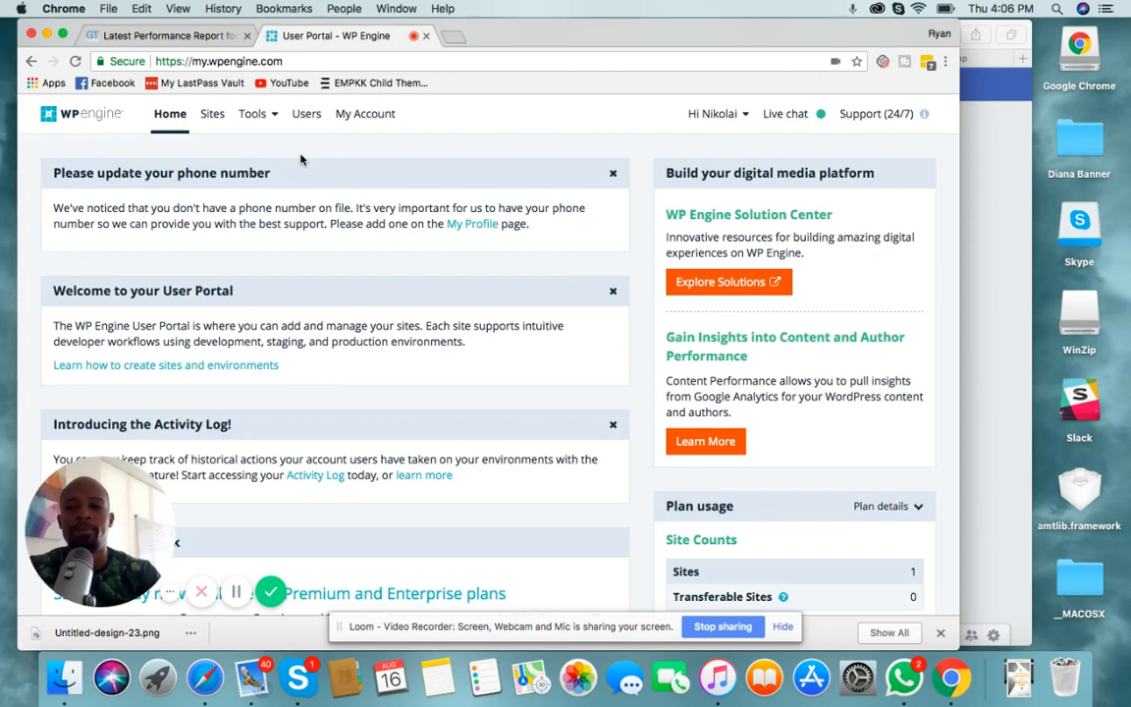
{"action": "left_click", "coordinate": [212, 115]}
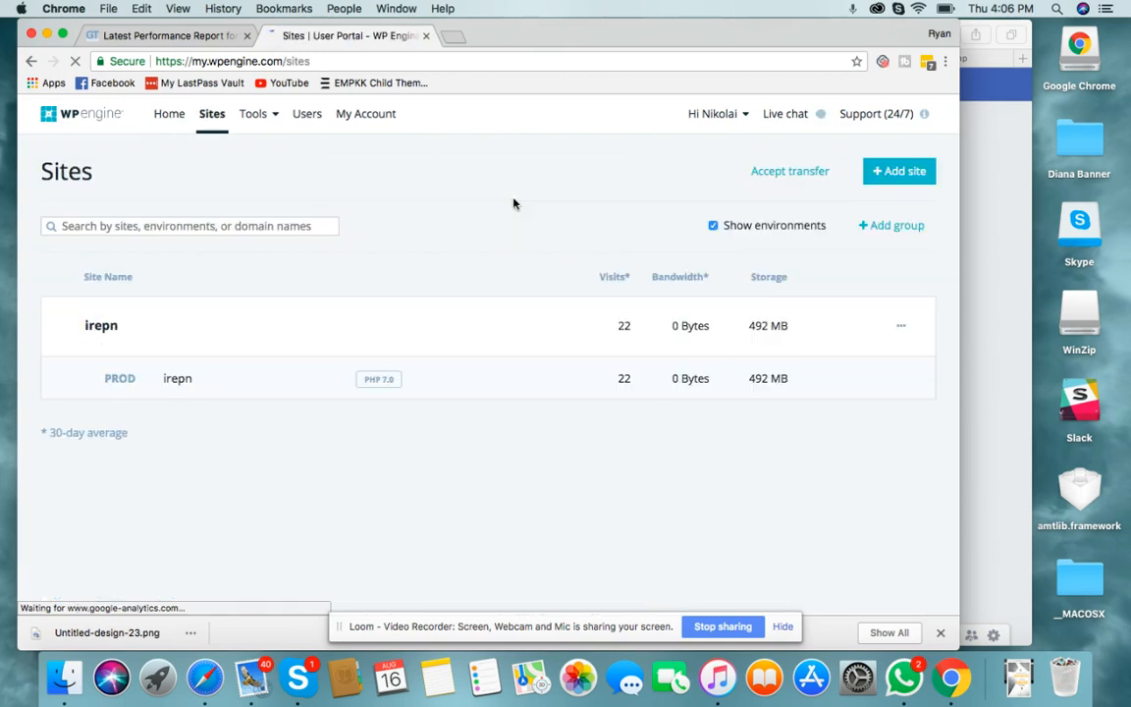
{"action": "left_click", "coordinate": [186, 384]}
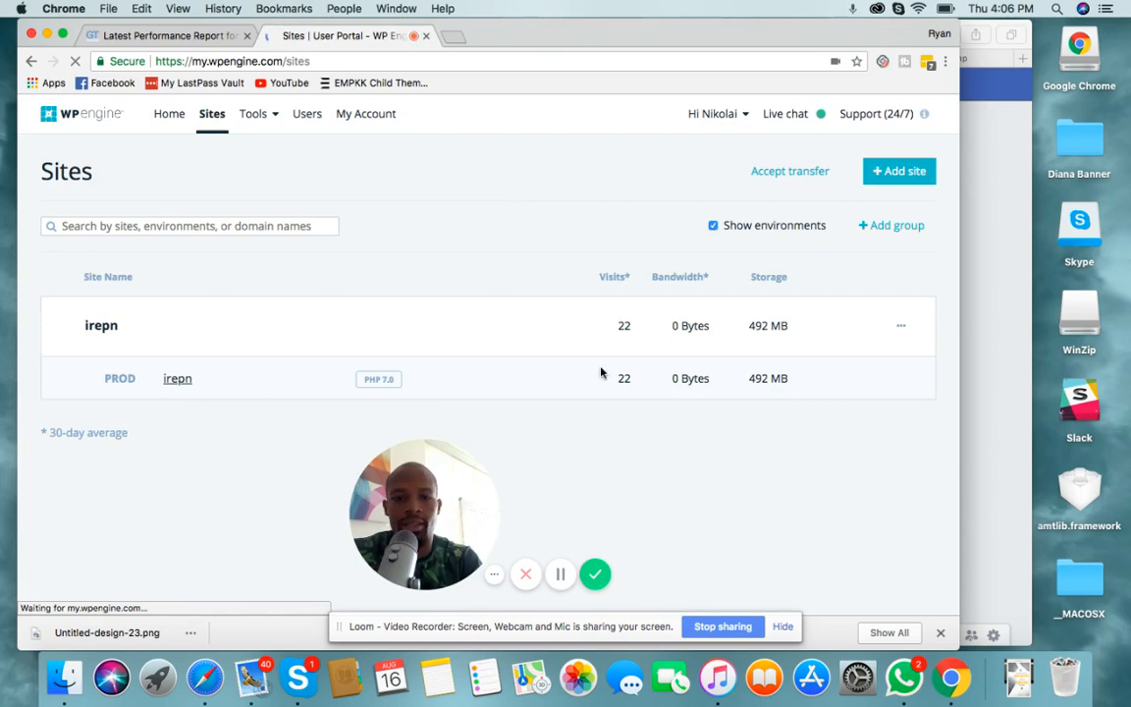
{"action": "scroll", "coordinate": [602, 372], "scroll_direction": "down", "scroll_amount": 5}
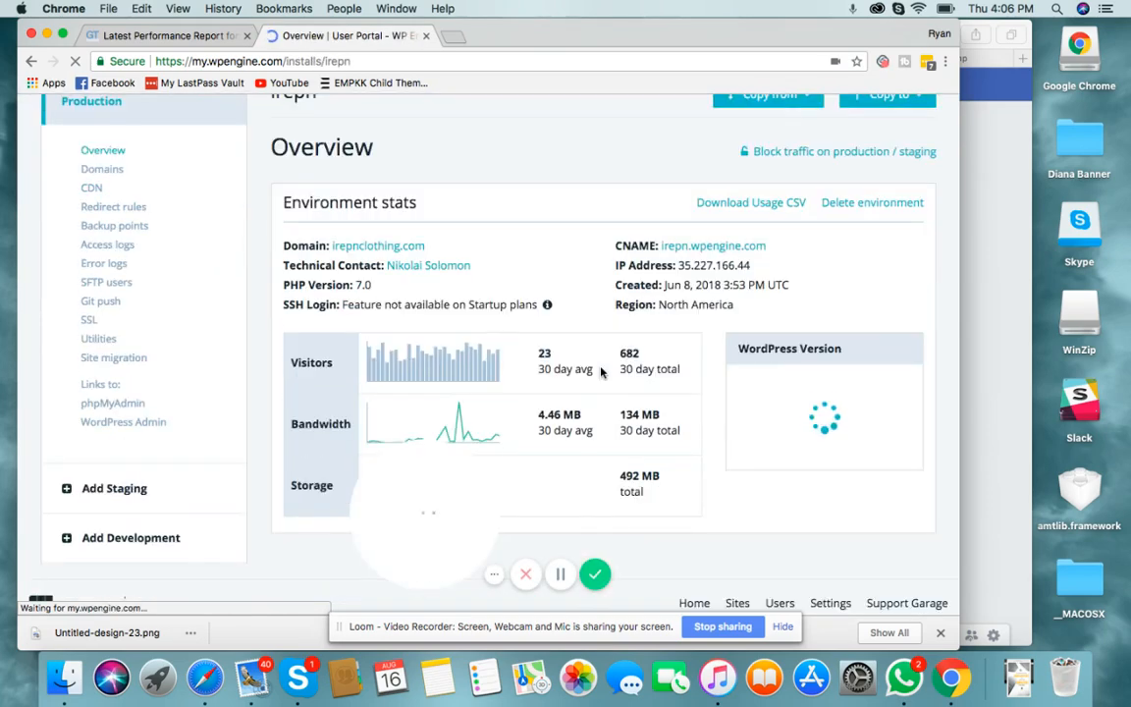
{"action": "scroll", "coordinate": [377, 298], "scroll_direction": "up", "scroll_amount": 2}
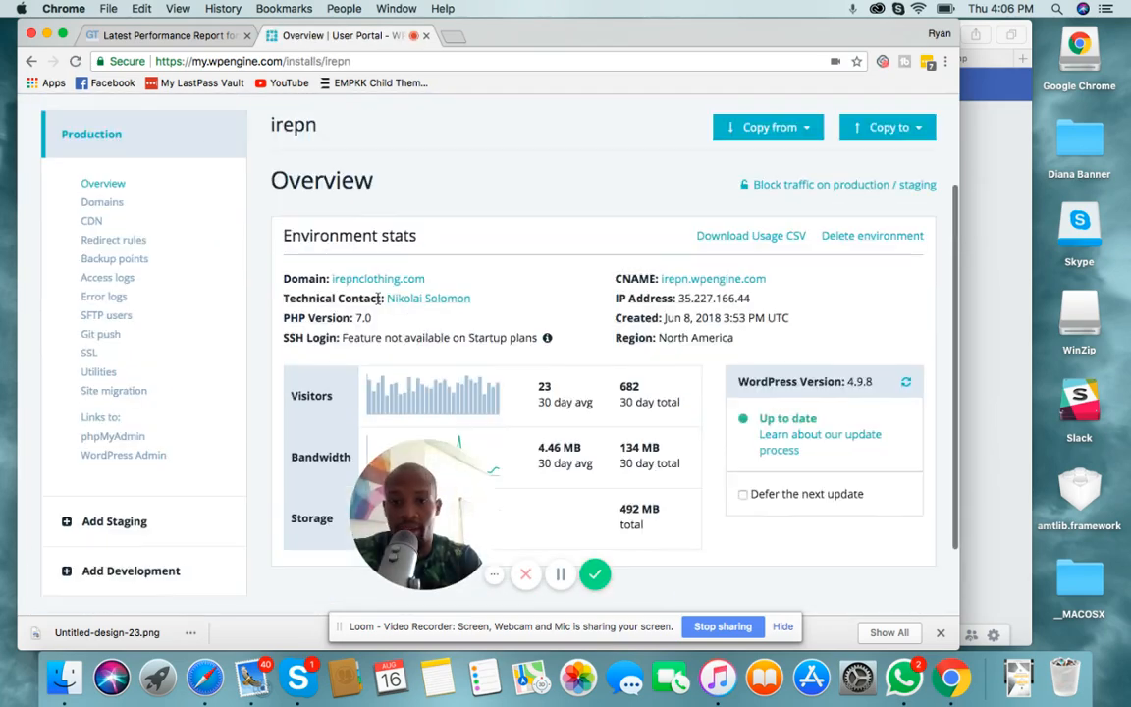
{"action": "scroll", "coordinate": [377, 298], "scroll_direction": "up", "scroll_amount": 4}
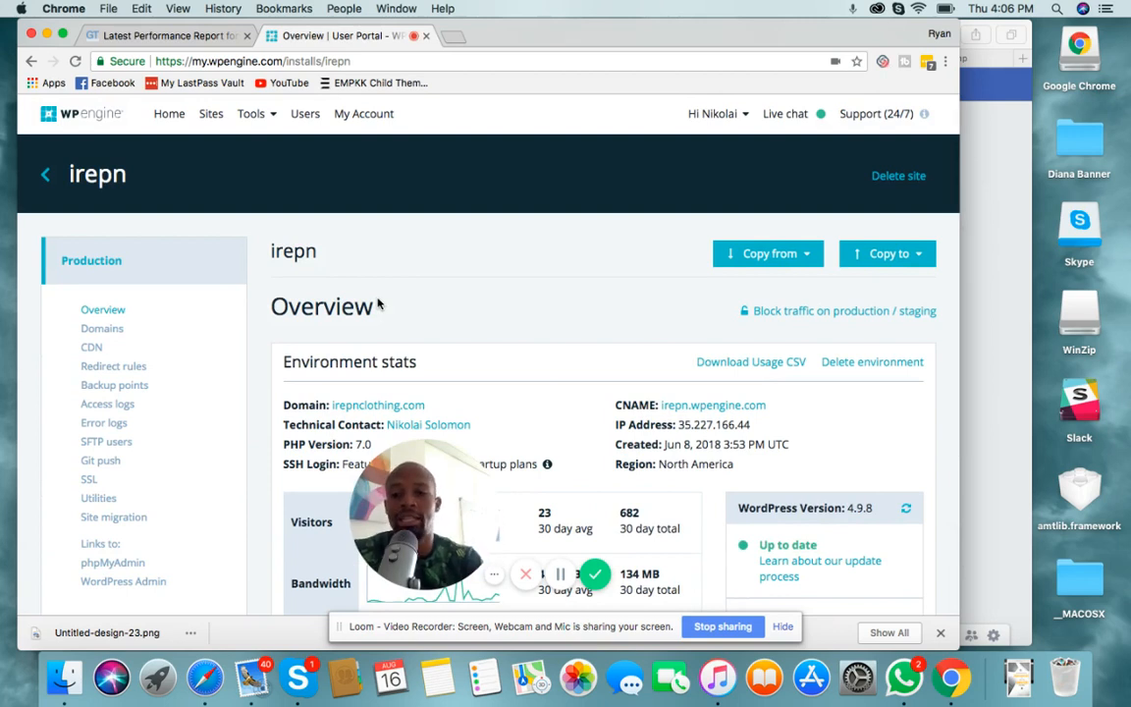
- Open the SSL settings of the irepn environment and review its list of certificates
{"action": "scroll", "coordinate": [93, 480], "scroll_direction": "down", "scroll_amount": 1}
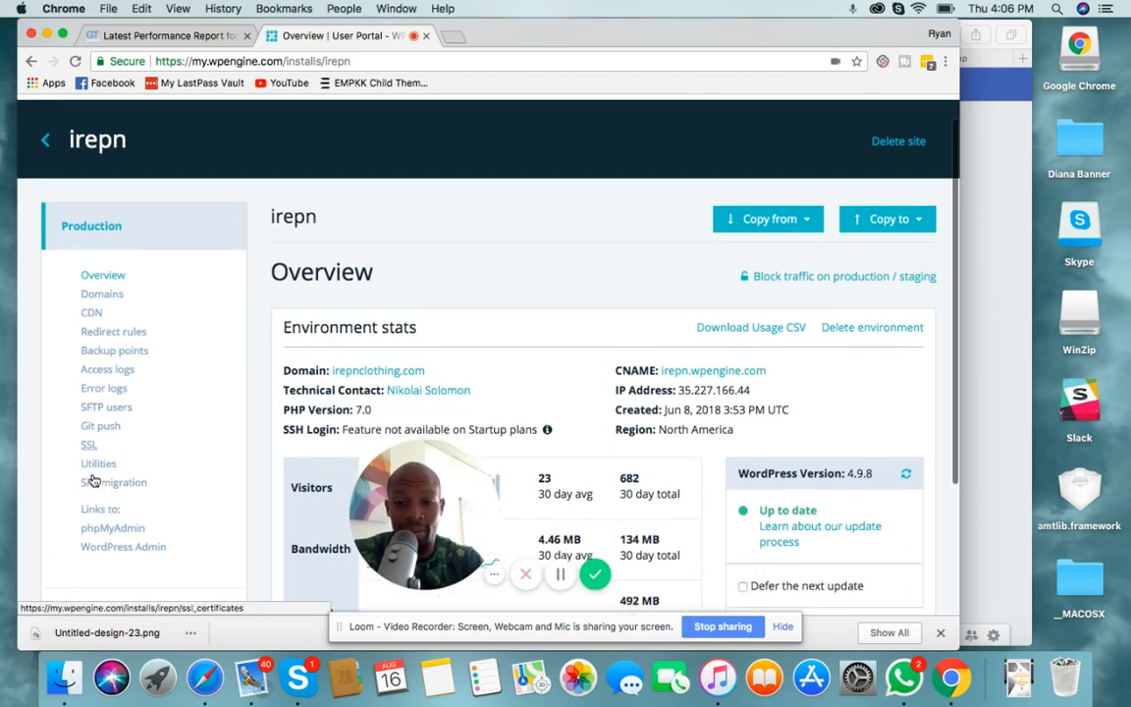
{"action": "left_click", "coordinate": [87, 437]}
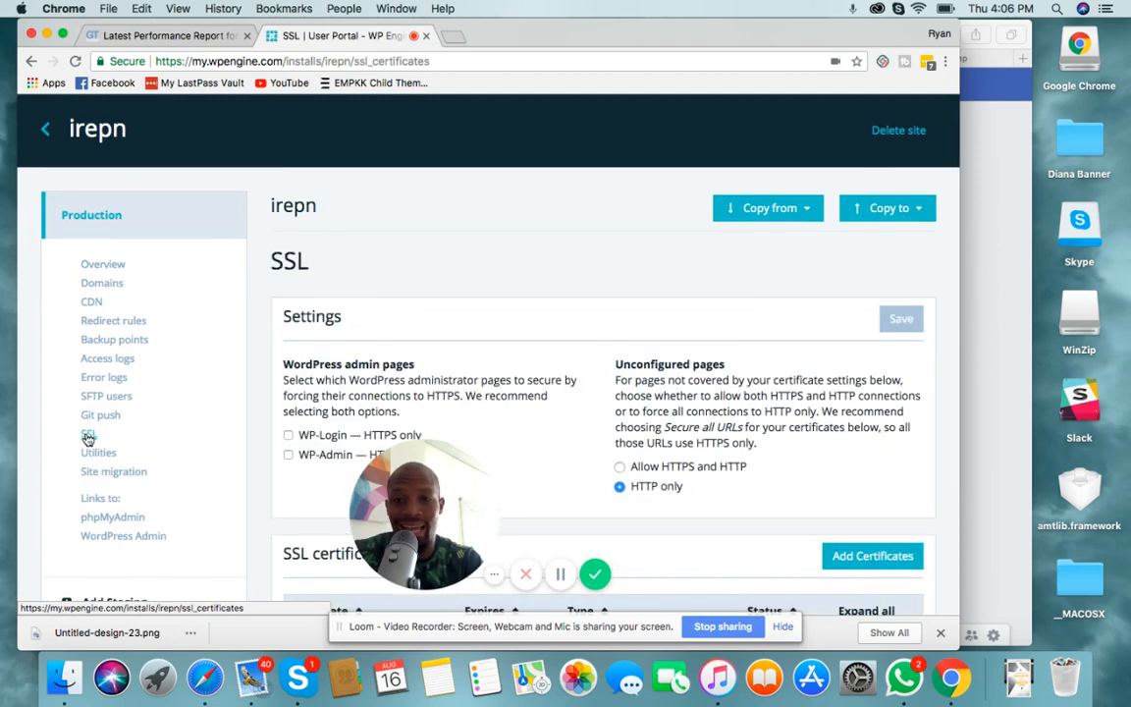
{"action": "scroll", "coordinate": [724, 404], "scroll_direction": "down", "scroll_amount": 4}
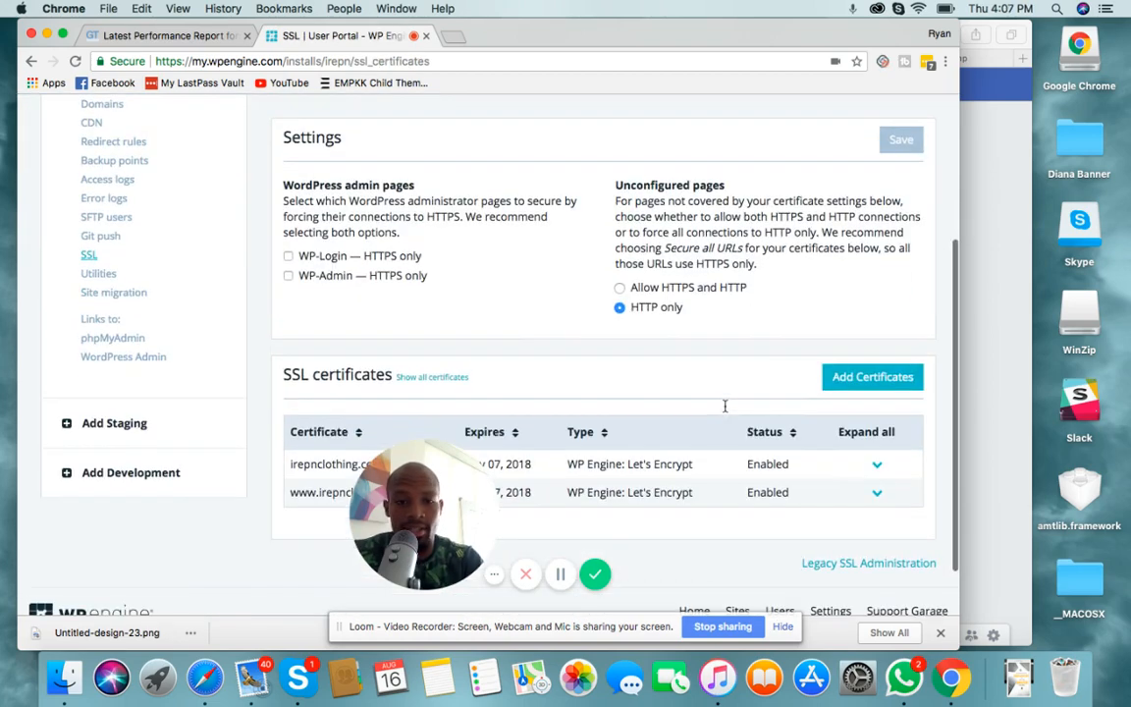
{"action": "scroll", "coordinate": [725, 410], "scroll_direction": "down", "scroll_amount": 2}
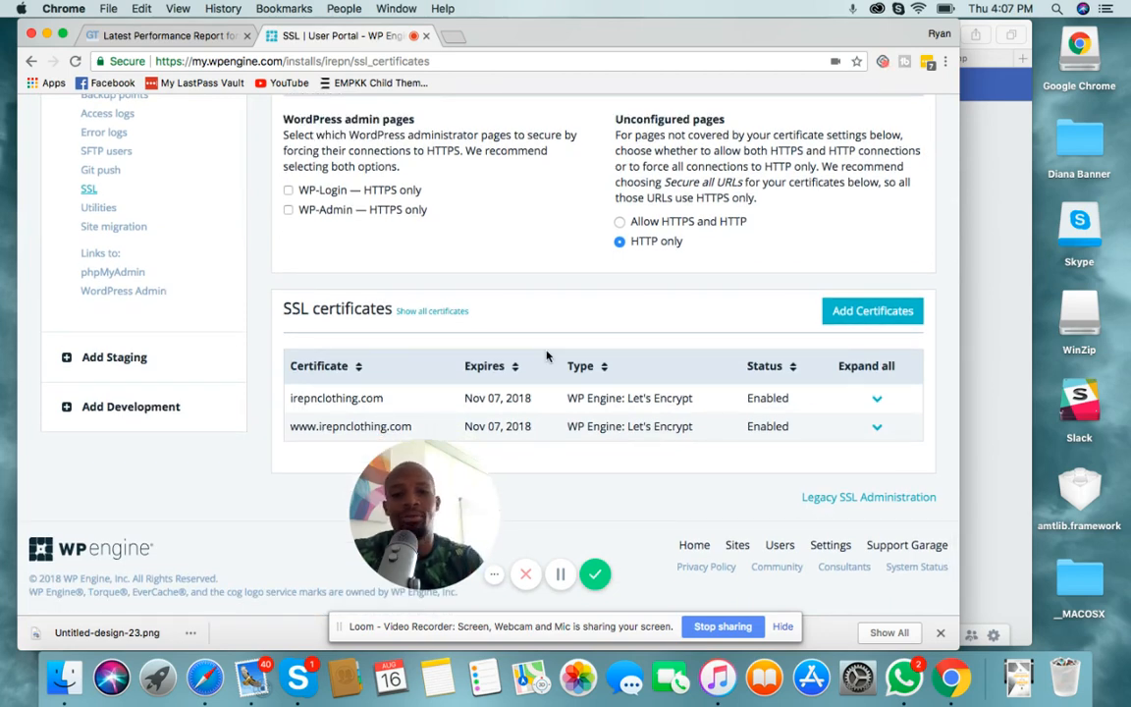
- View the request page for free Let's Encrypt certificates and return to the irepn SSL settings
{"action": "left_click", "coordinate": [833, 311]}
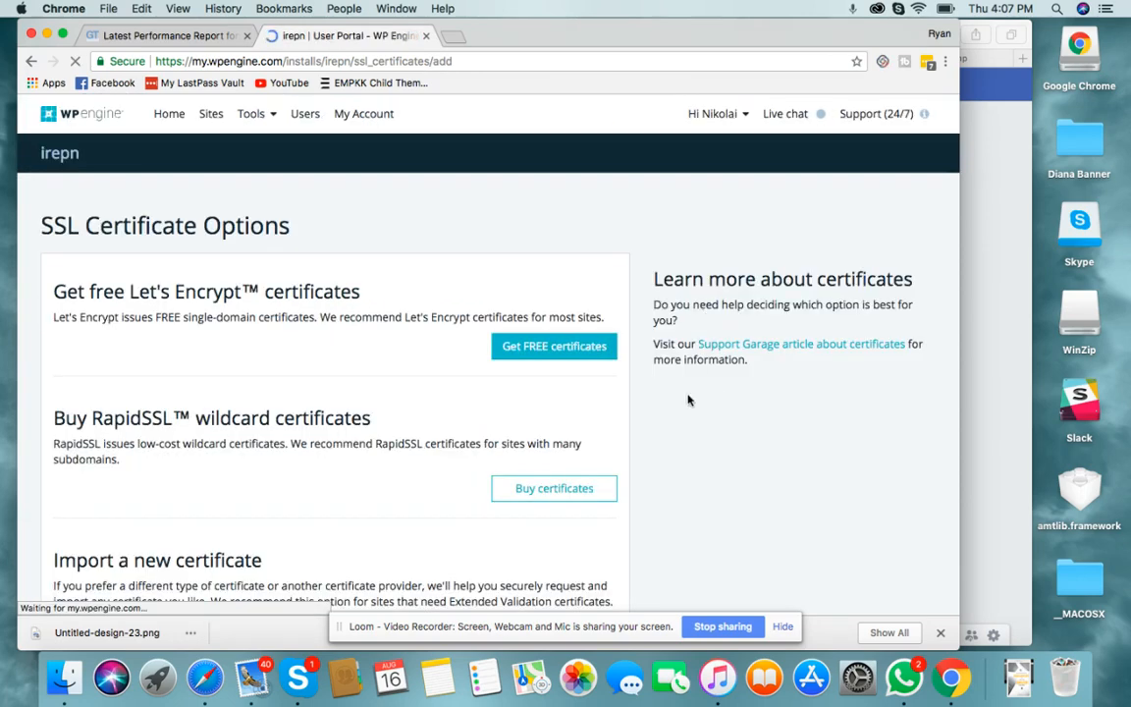
{"action": "left_click", "coordinate": [567, 360]}
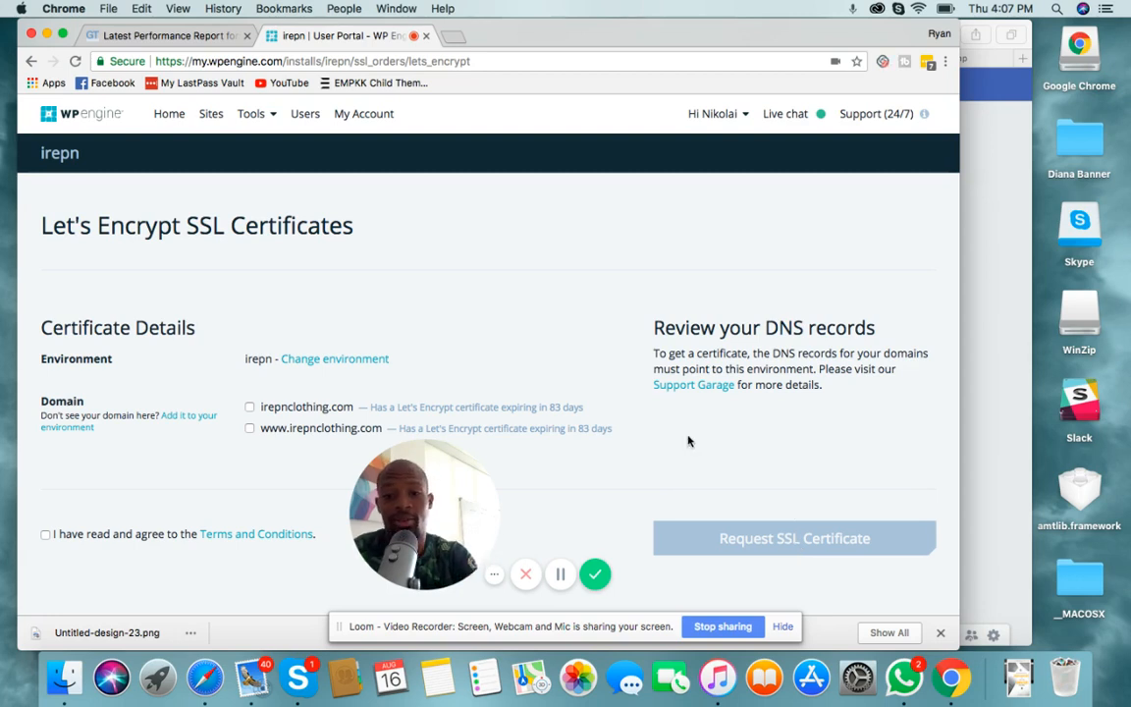
{"action": "left_click", "coordinate": [33, 62]}
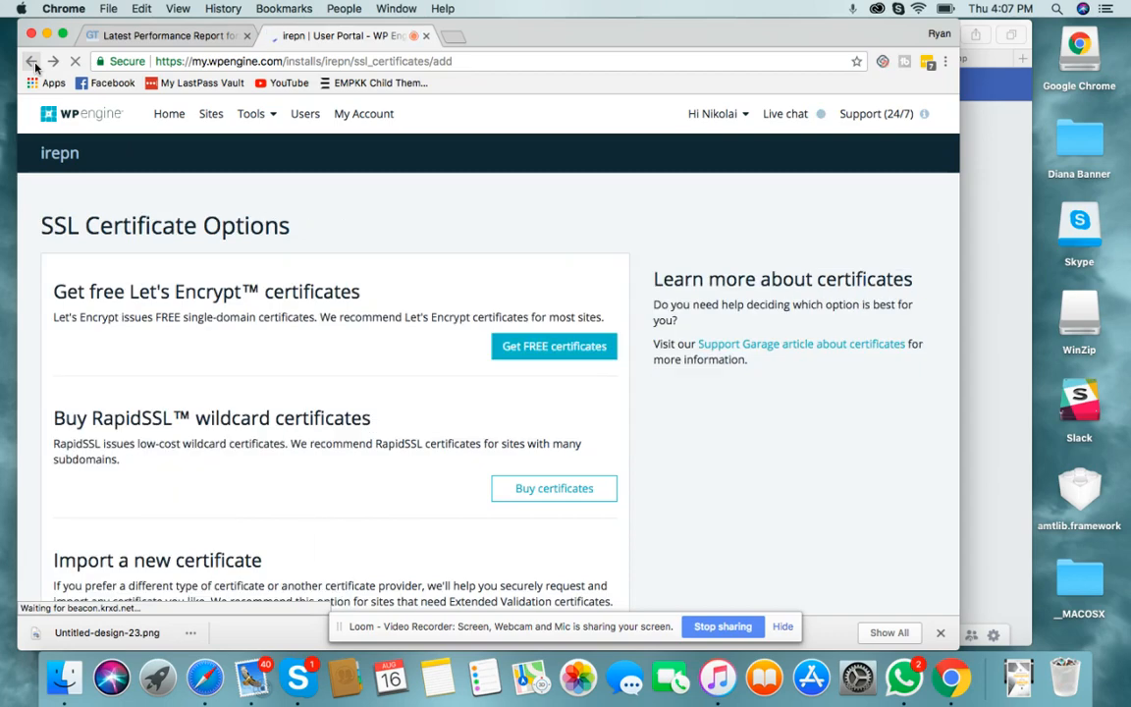
{"action": "left_click", "coordinate": [33, 62]}
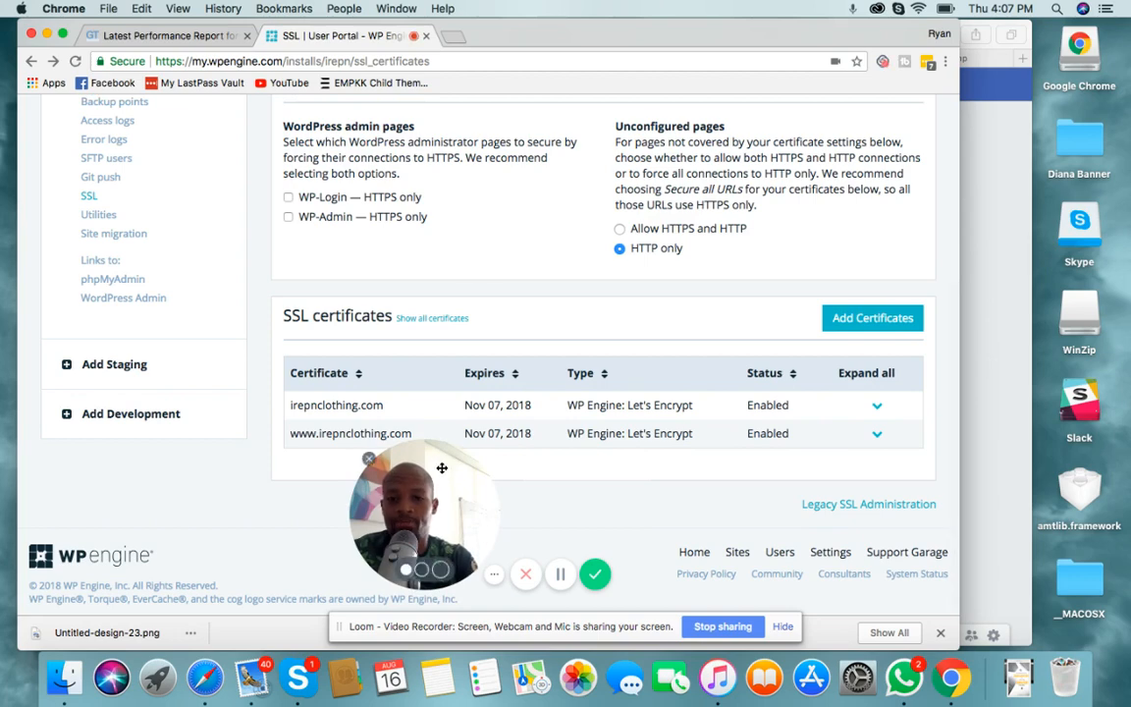
- Open irepnclothing.com in a new tab and look through its home page
{"action": "left_click_drag", "start_coordinate": [441, 467], "coordinate": [193, 477]}
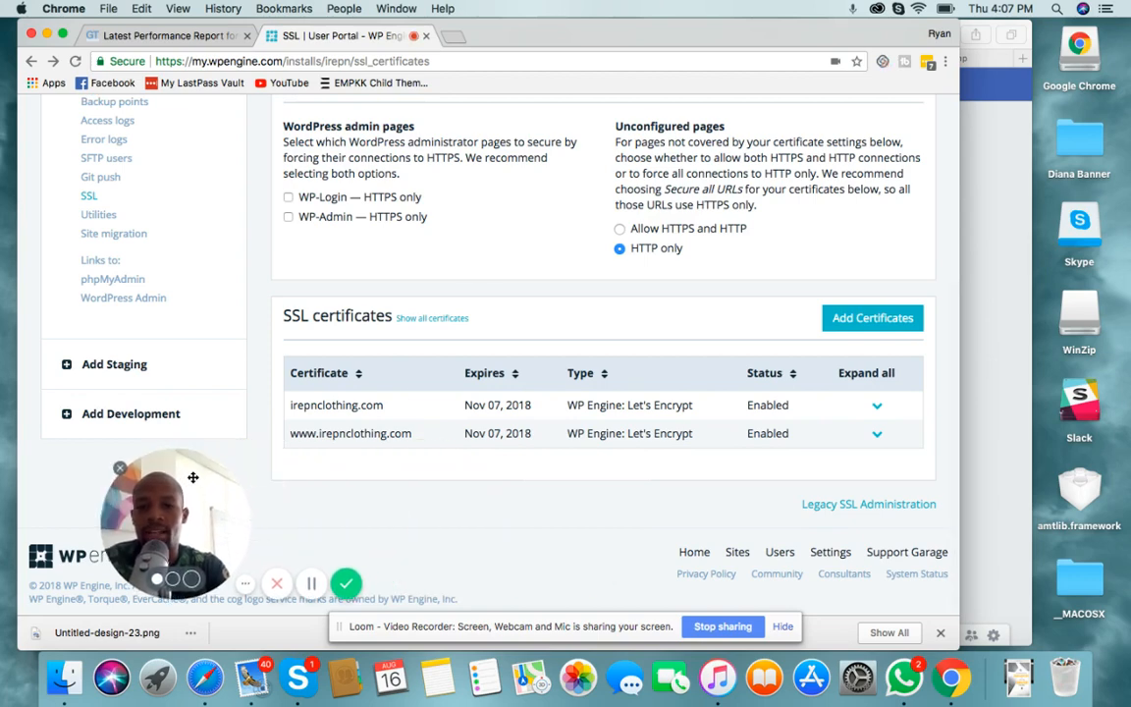
{"action": "left_click", "coordinate": [448, 34]}
{"action": "type", "text": "ir"}
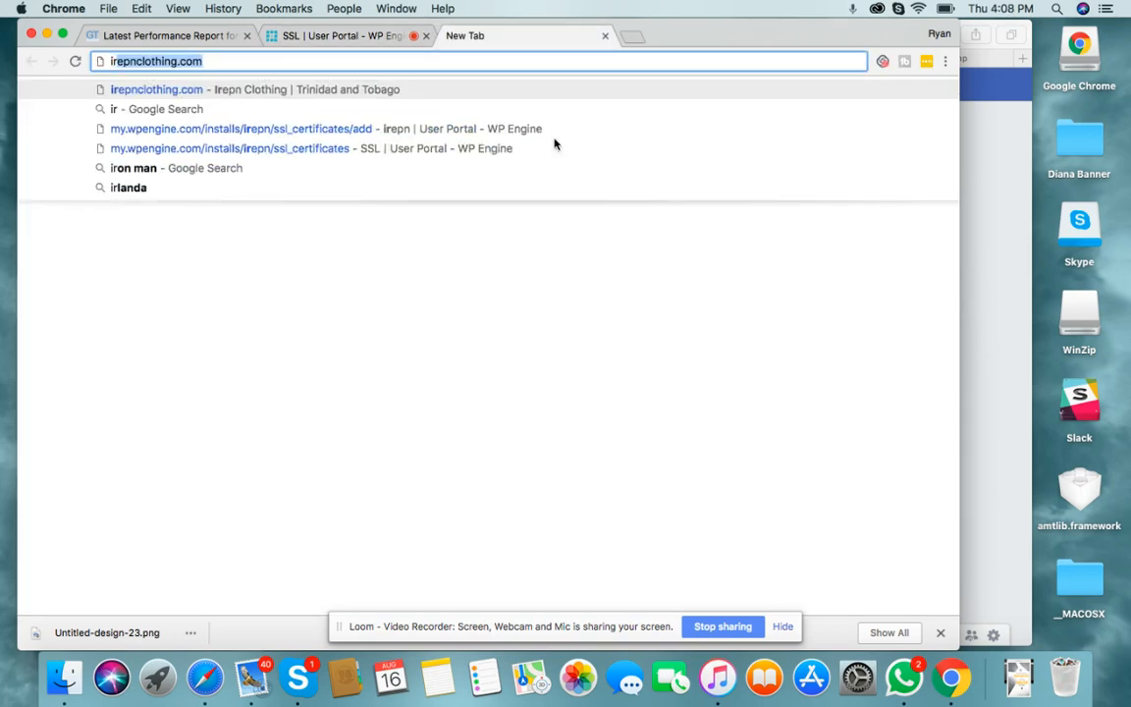
{"action": "key", "text": "Return"}
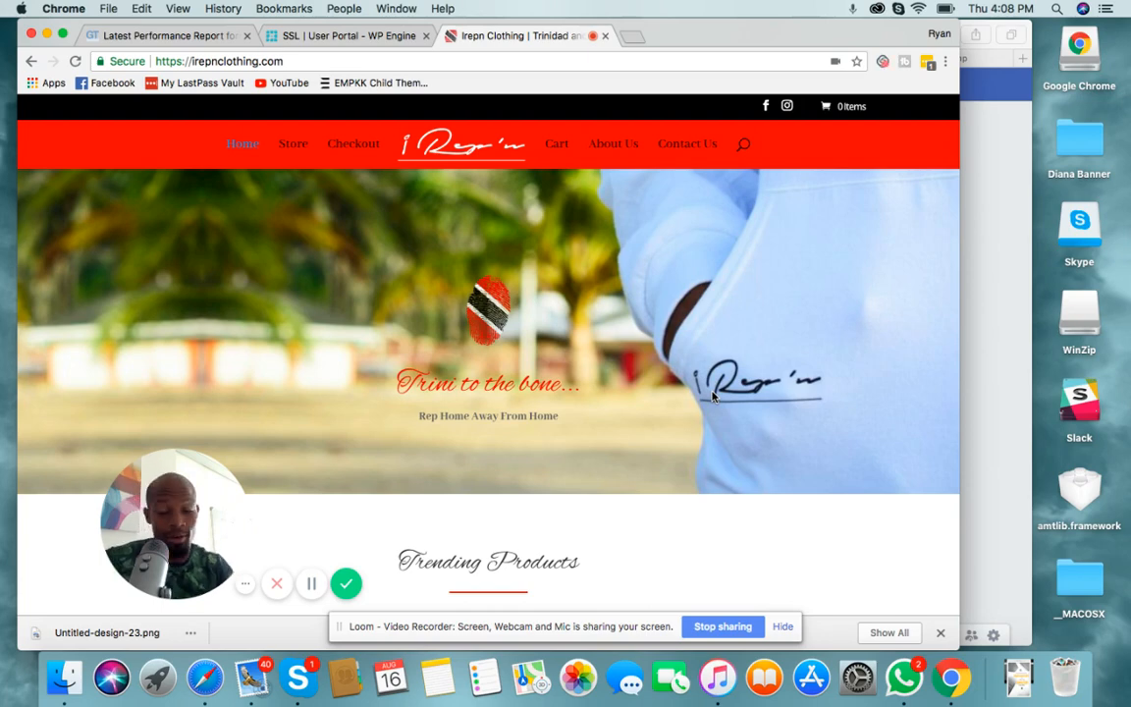
{"action": "scroll", "coordinate": [713, 395], "scroll_direction": "down", "scroll_amount": 5}
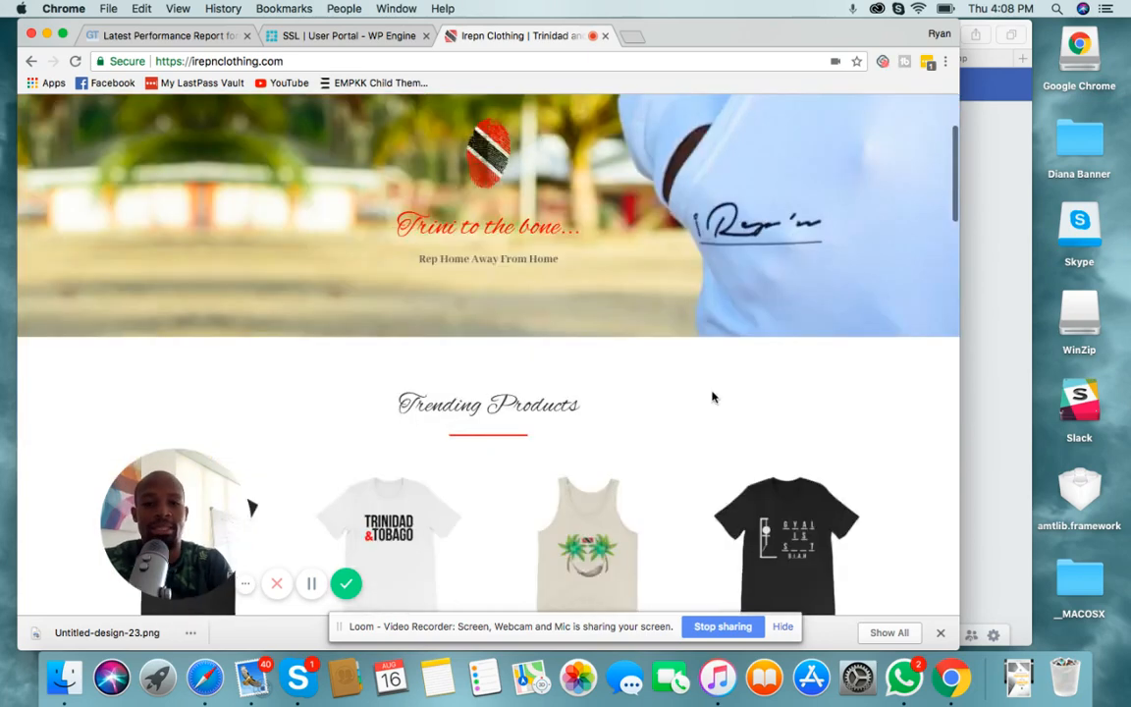
{"action": "scroll", "coordinate": [713, 395], "scroll_direction": "down", "scroll_amount": 5}
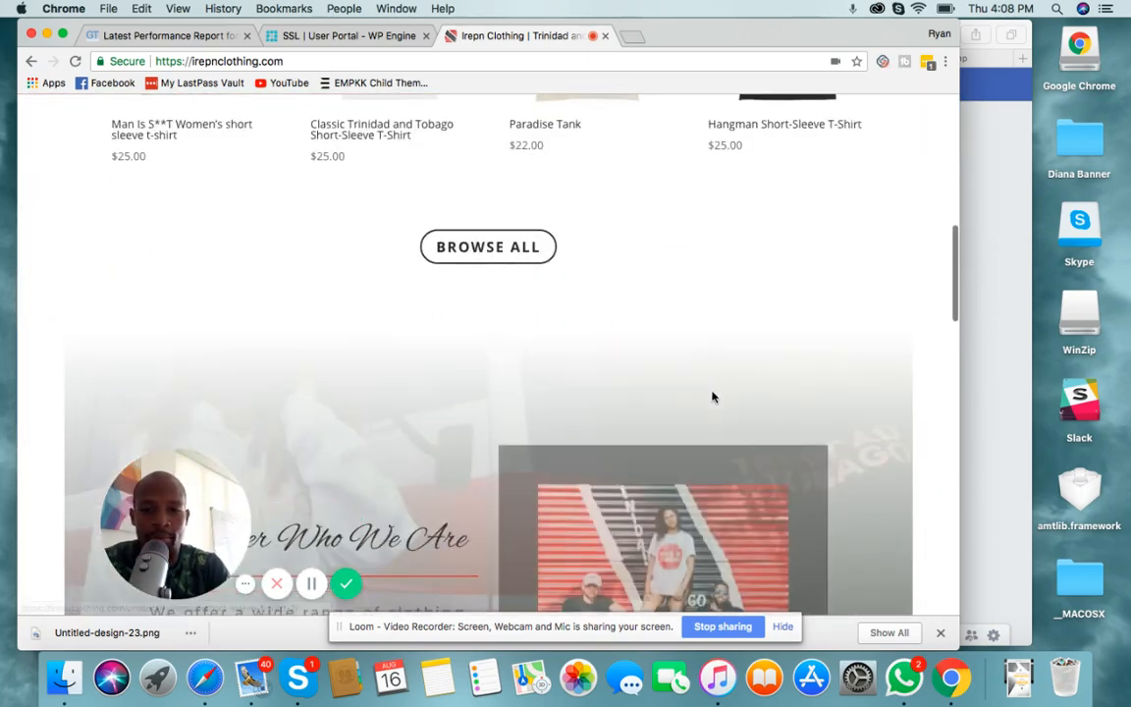
{"action": "scroll", "coordinate": [713, 398], "scroll_direction": "down", "scroll_amount": 10}
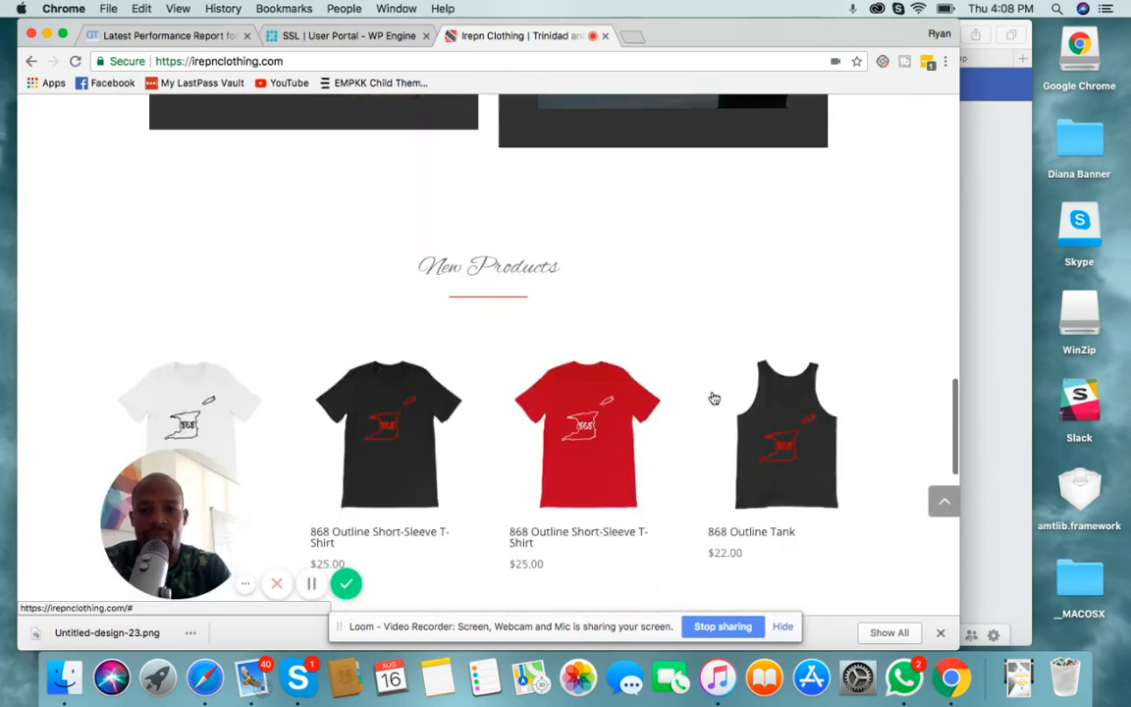
{"action": "scroll", "coordinate": [713, 397], "scroll_direction": "down", "scroll_amount": 5}
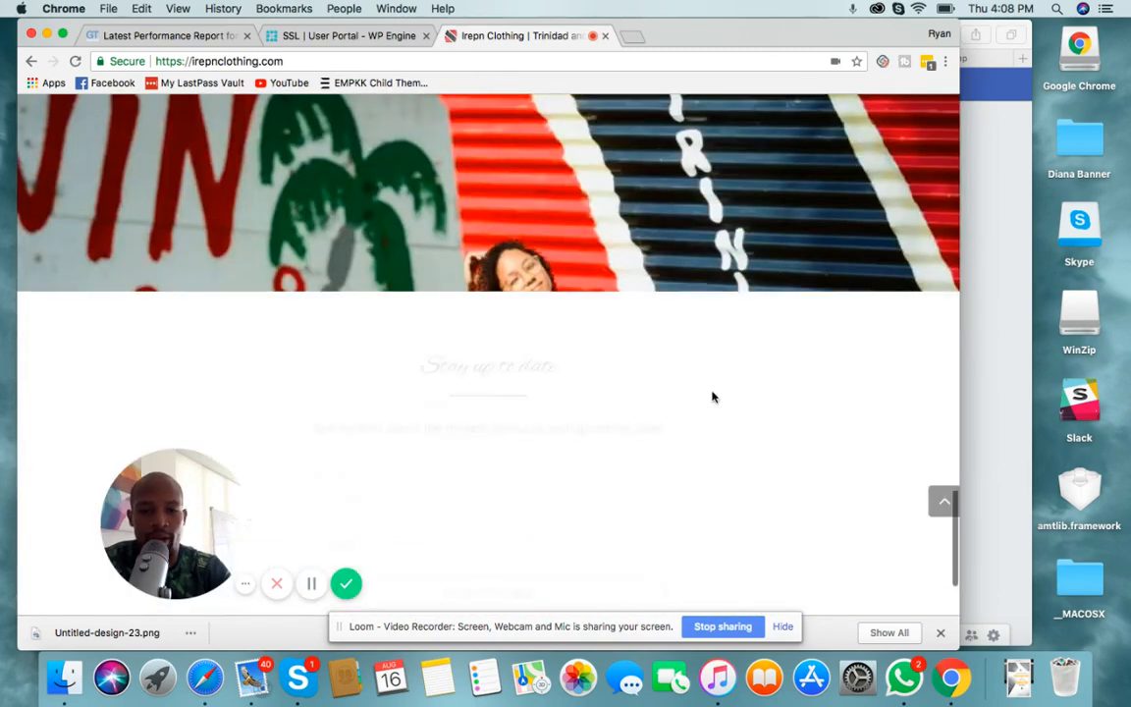
{"action": "scroll", "coordinate": [713, 397], "scroll_direction": "up", "scroll_amount": 15}
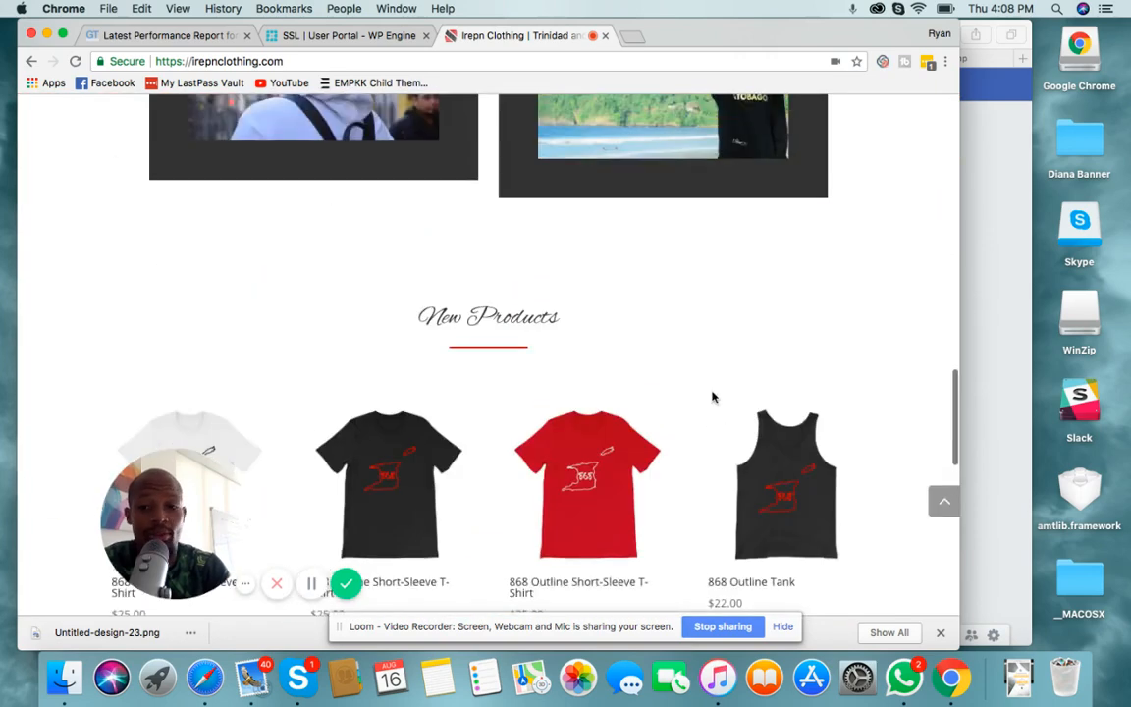
{"action": "scroll", "coordinate": [713, 397], "scroll_direction": "up", "scroll_amount": 5}
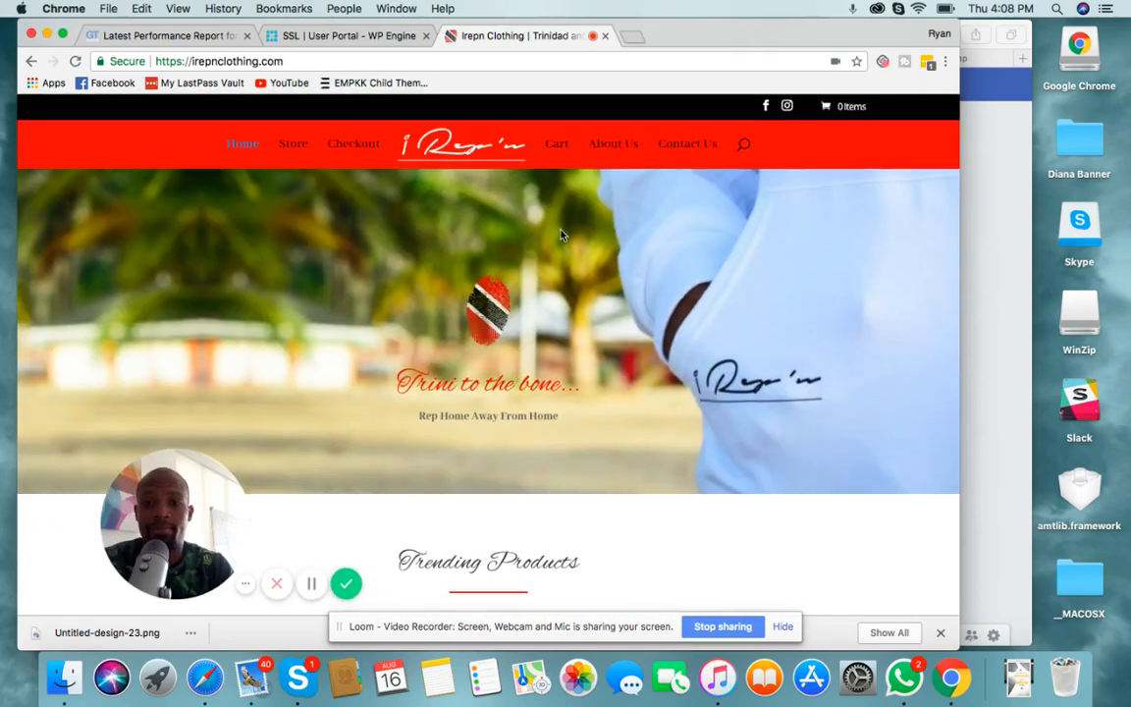
- Go to the WordPress admin login page at irepnclothing.com/wp-admin
{"action": "left_click", "coordinate": [330, 61]}
{"action": "left_click", "coordinate": [330, 61]}
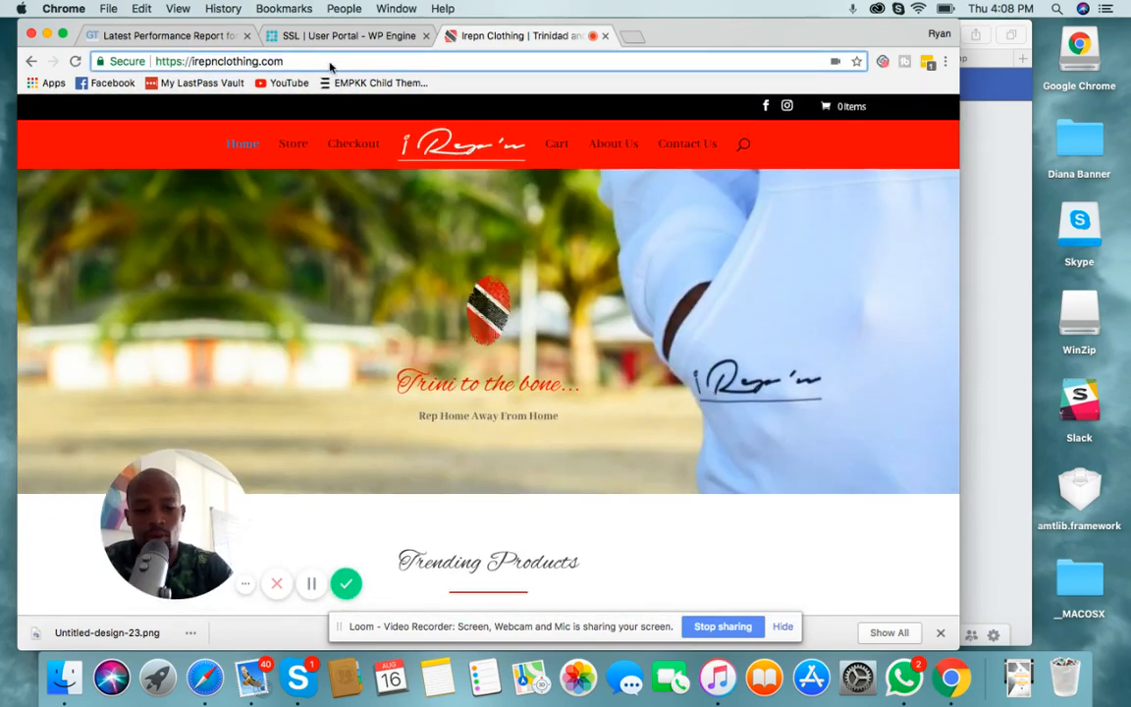
{"action": "type", "text": "/"}
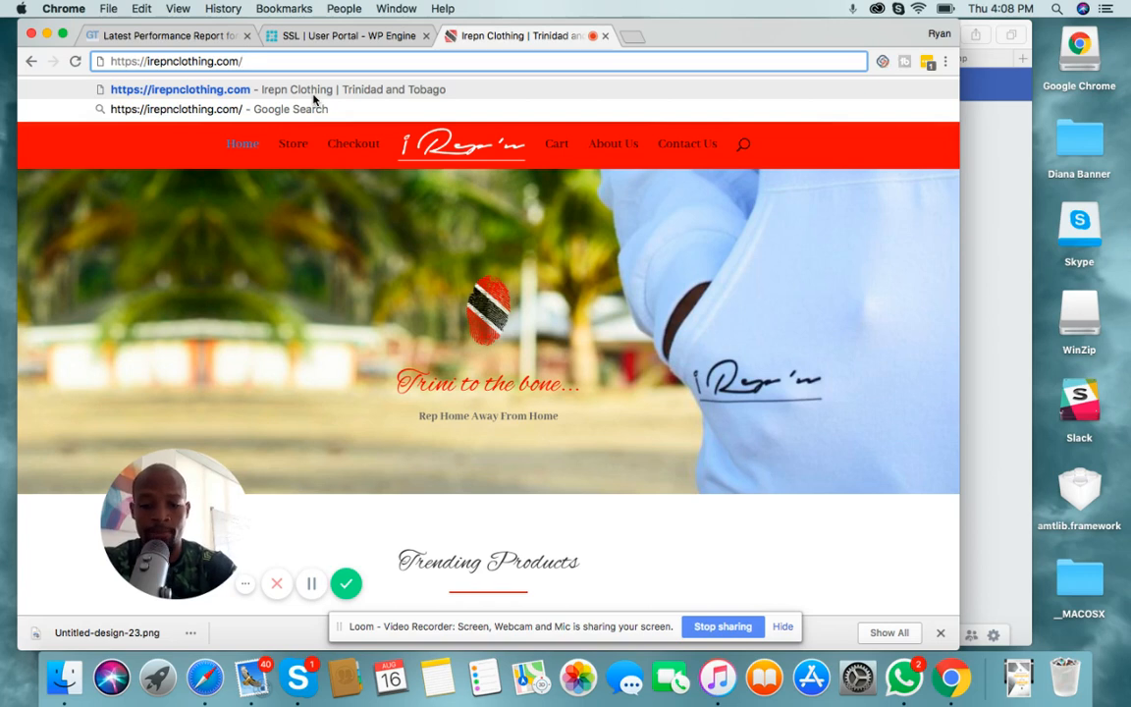
{"action": "type", "text": "wp-admin"}
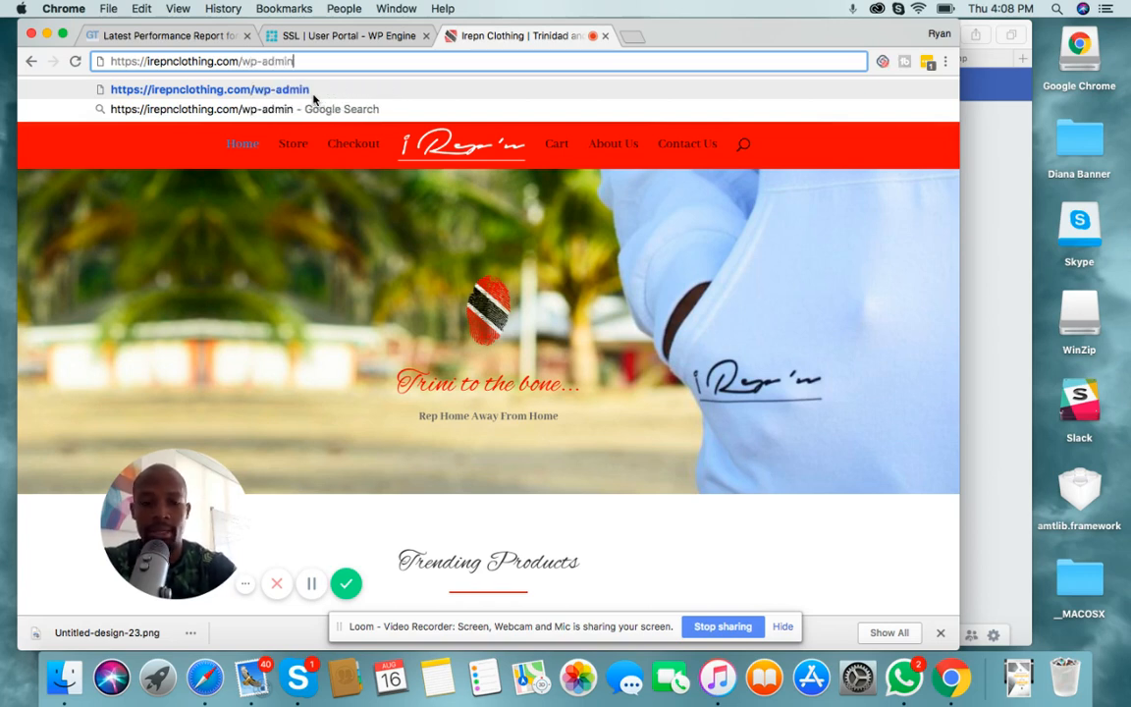
{"action": "key", "text": "Return"}
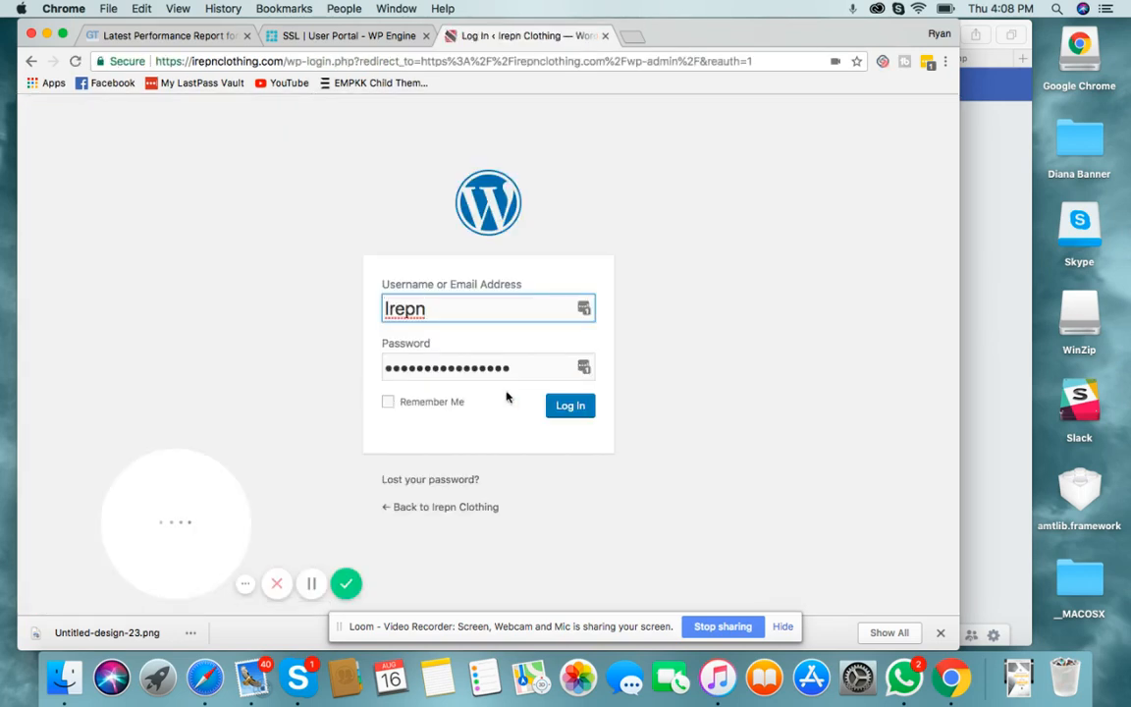
- Log in to WordPress with the prefilled credentials and Remember Me enabled, and save the password in the browser
{"action": "left_click", "coordinate": [391, 402]}
{"action": "left_click", "coordinate": [584, 406]}
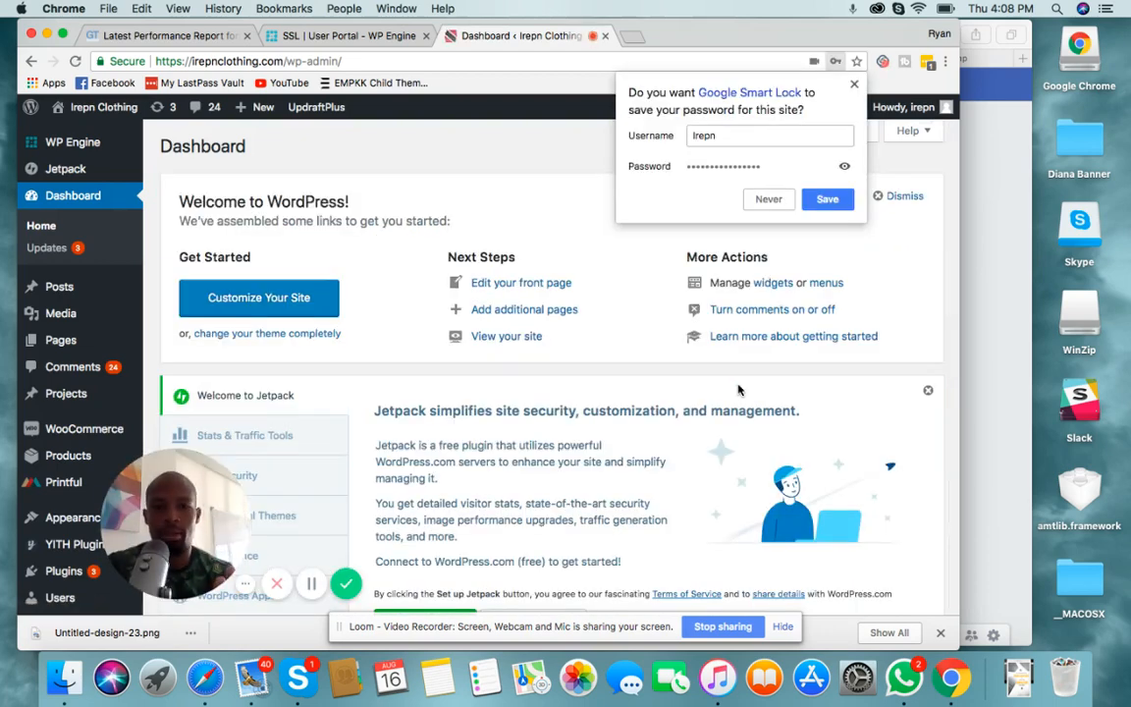
{"action": "left_click", "coordinate": [828, 201]}
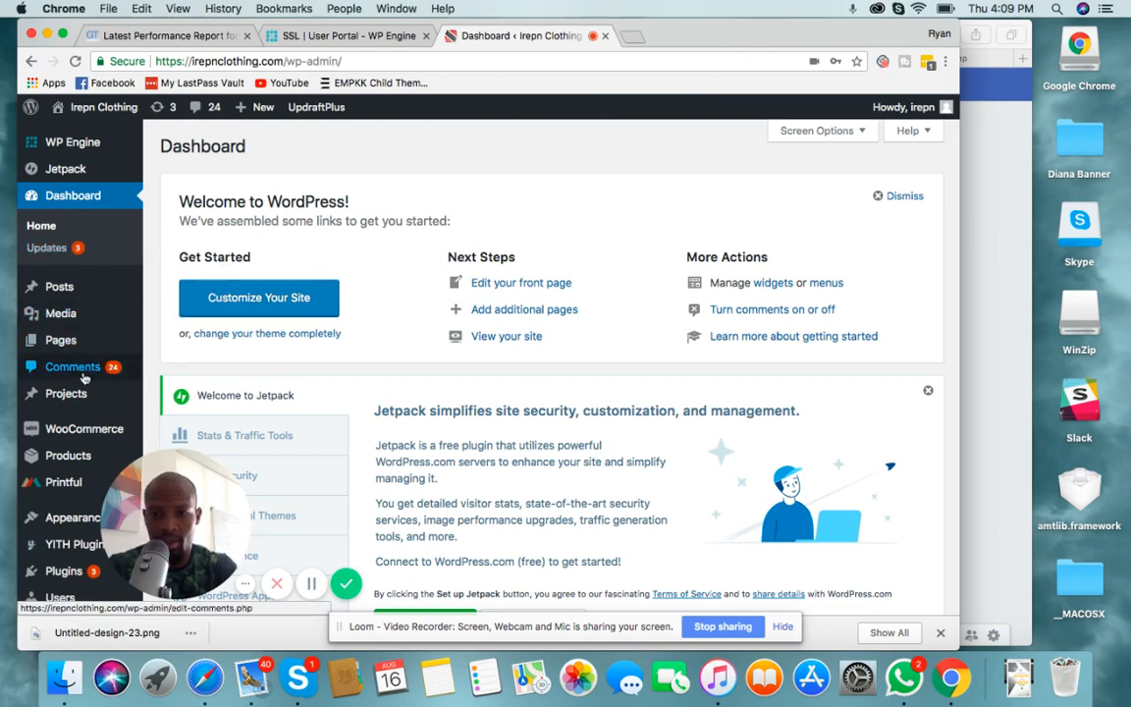
- Open the WordPress site's installed plugins and look through the list
{"action": "scroll", "coordinate": [83, 378], "scroll_direction": "down", "scroll_amount": 2}
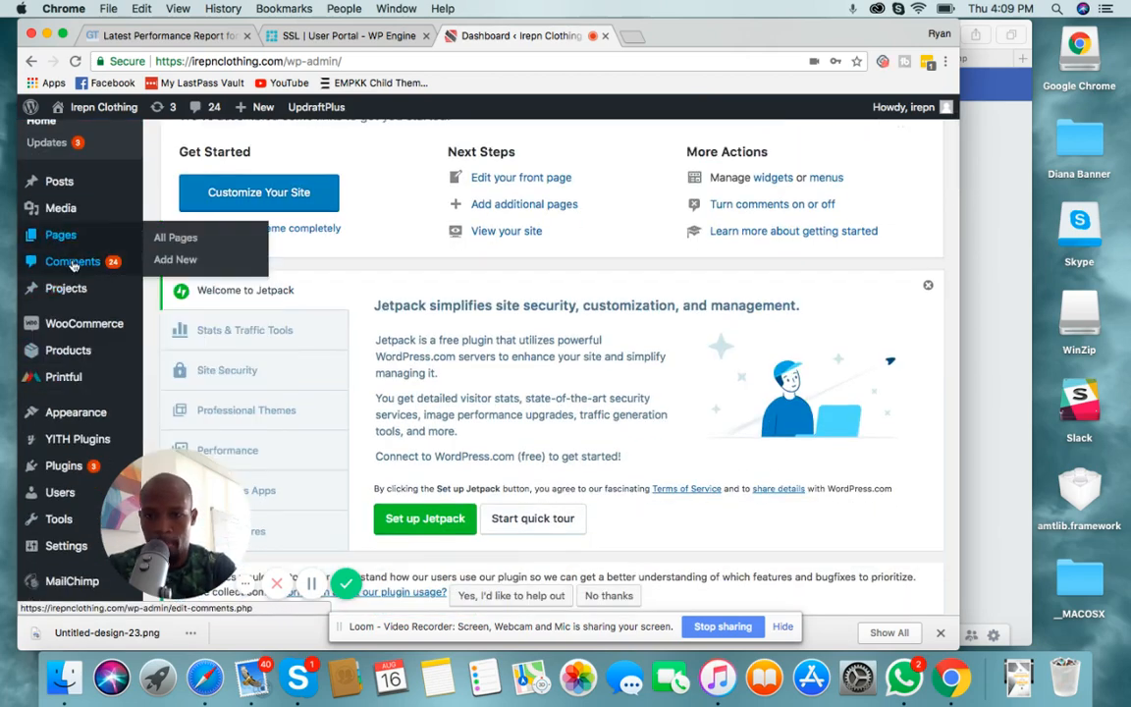
{"action": "mouse_move", "coordinate": [122, 281]}
{"action": "scroll", "coordinate": [122, 282], "scroll_direction": "down", "scroll_amount": 3}
{"action": "mouse_move", "coordinate": [56, 451]}
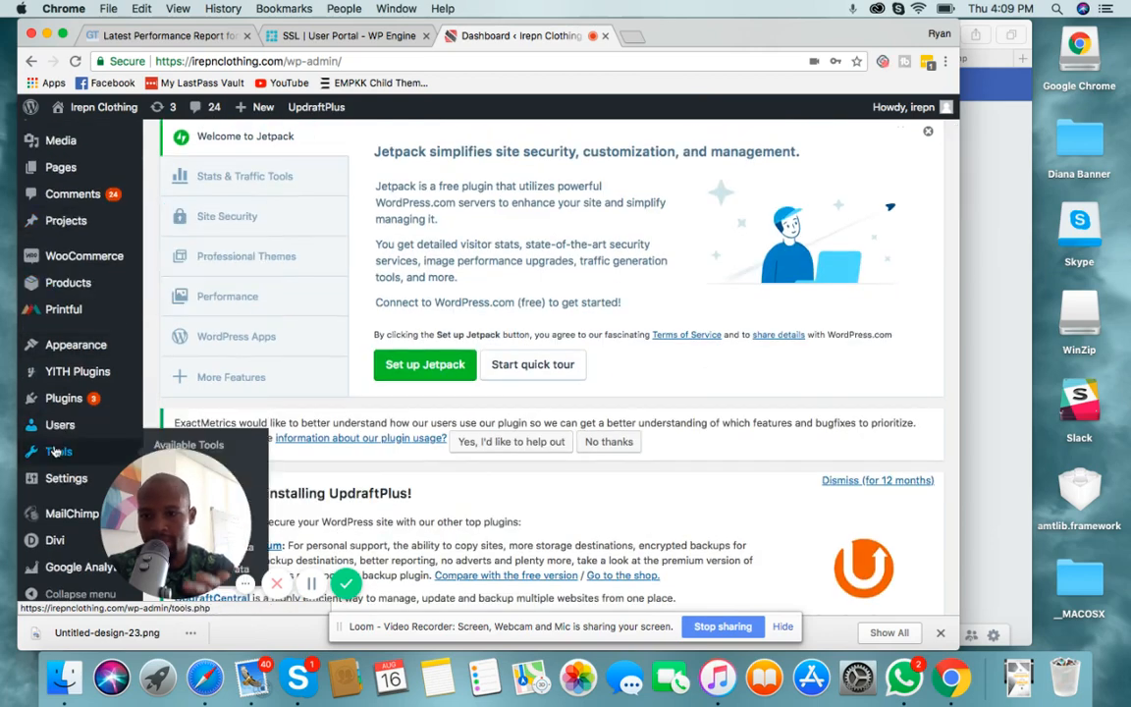
{"action": "left_click_drag", "start_coordinate": [129, 502], "coordinate": [709, 499]}
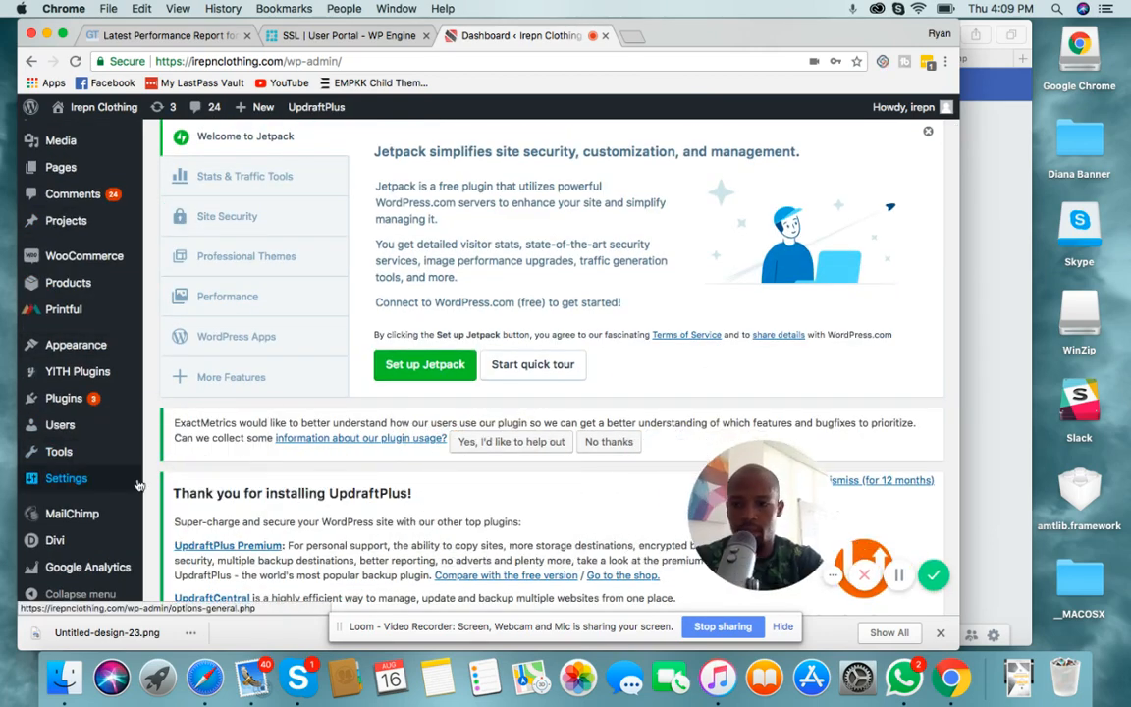
{"action": "mouse_move", "coordinate": [102, 478]}
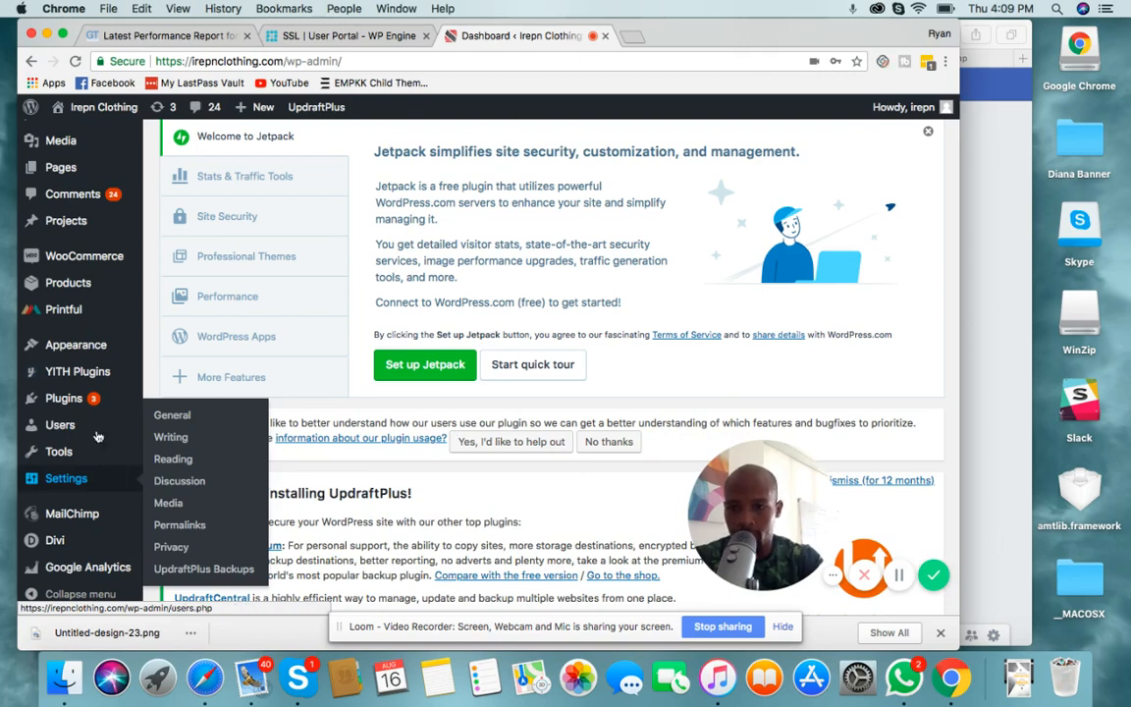
{"action": "left_click", "coordinate": [68, 409]}
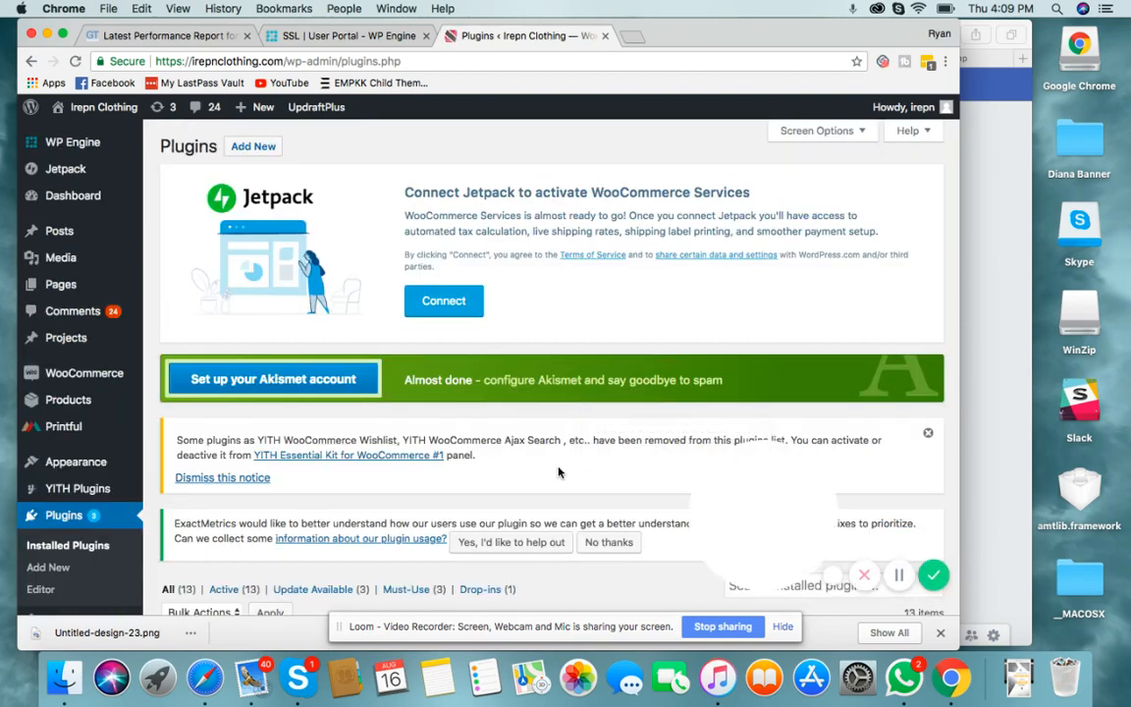
{"action": "scroll", "coordinate": [558, 472], "scroll_direction": "down", "scroll_amount": 3}
{"action": "scroll", "coordinate": [501, 420], "scroll_direction": "down", "scroll_amount": 5}
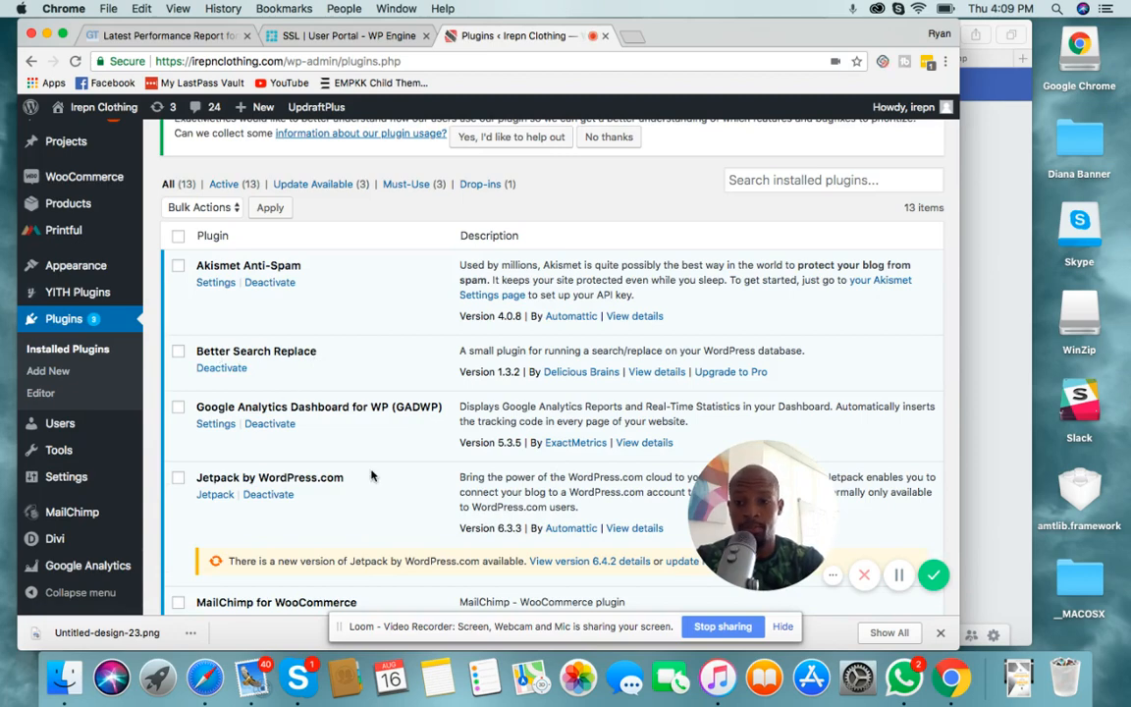
- Review the remaining installed plugins, then open the UpdraftPlus Backups settings page and view its current status
{"action": "scroll", "coordinate": [371, 475], "scroll_direction": "down", "scroll_amount": 2}
{"action": "scroll", "coordinate": [372, 475], "scroll_direction": "down", "scroll_amount": 3}
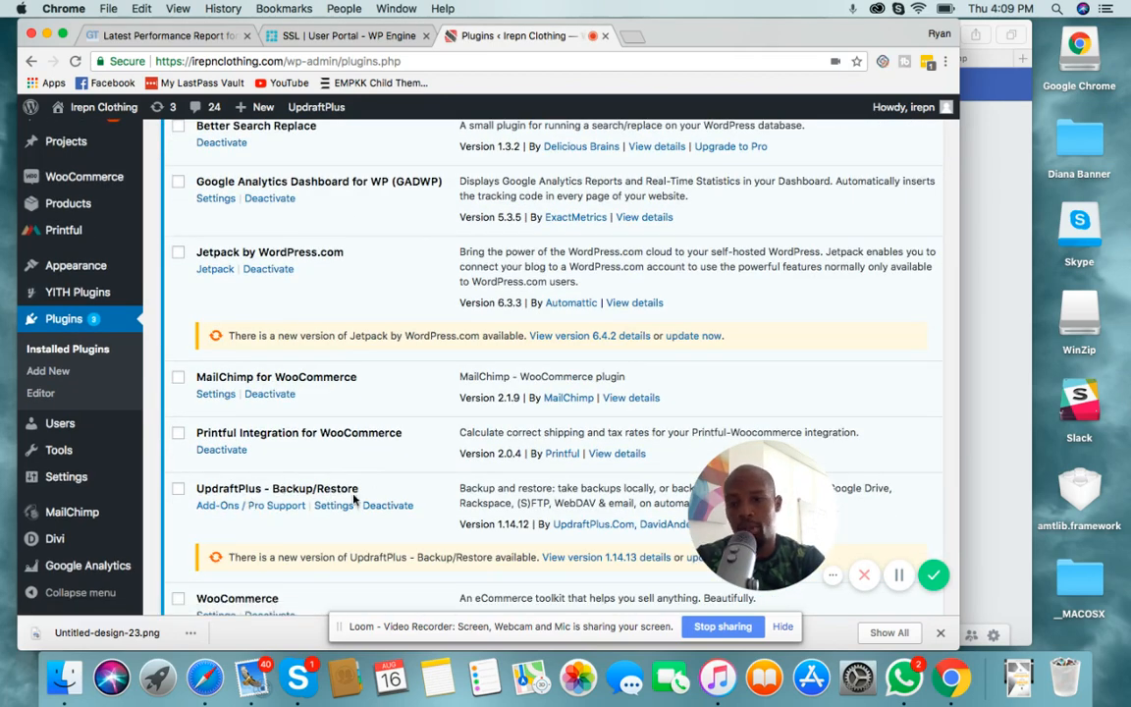
{"action": "scroll", "coordinate": [317, 443], "scroll_direction": "up", "scroll_amount": 3}
{"action": "scroll", "coordinate": [252, 478], "scroll_direction": "down", "scroll_amount": 3}
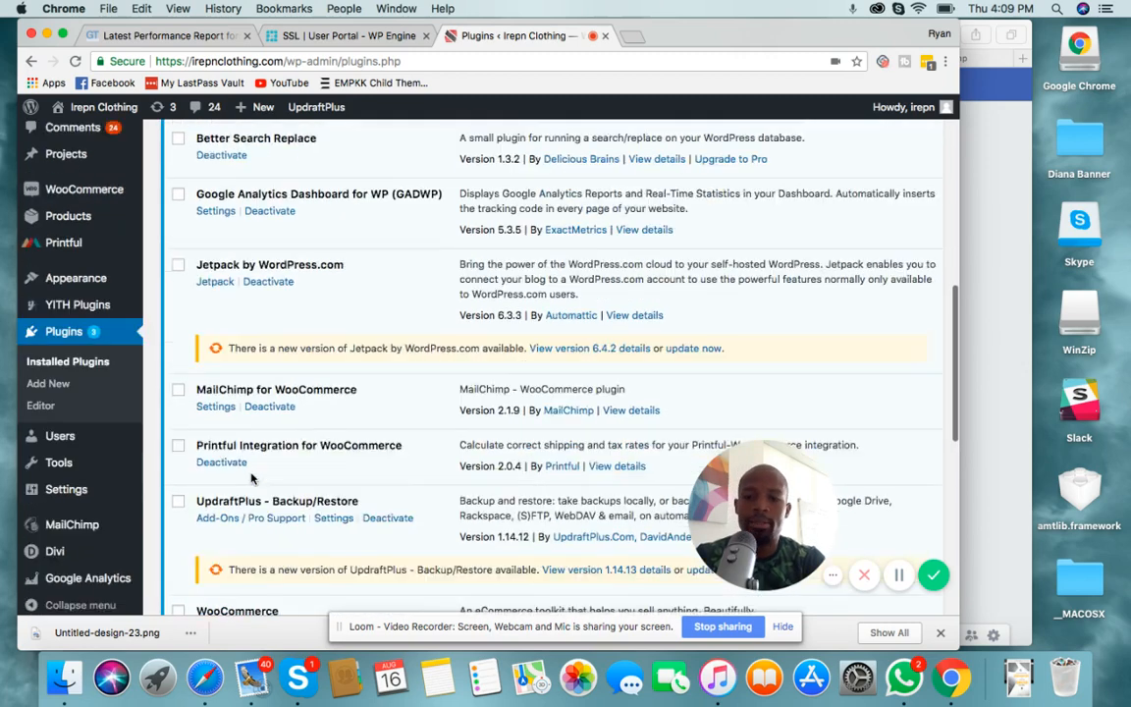
{"action": "scroll", "coordinate": [252, 478], "scroll_direction": "down", "scroll_amount": 2}
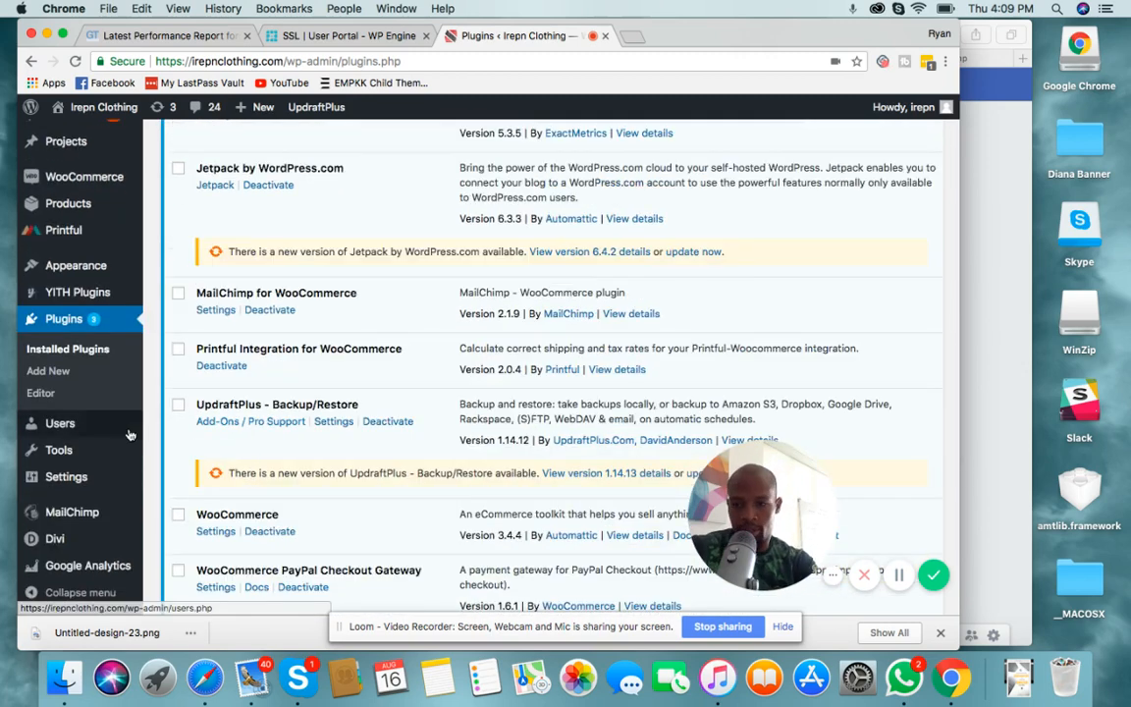
{"action": "mouse_move", "coordinate": [90, 455]}
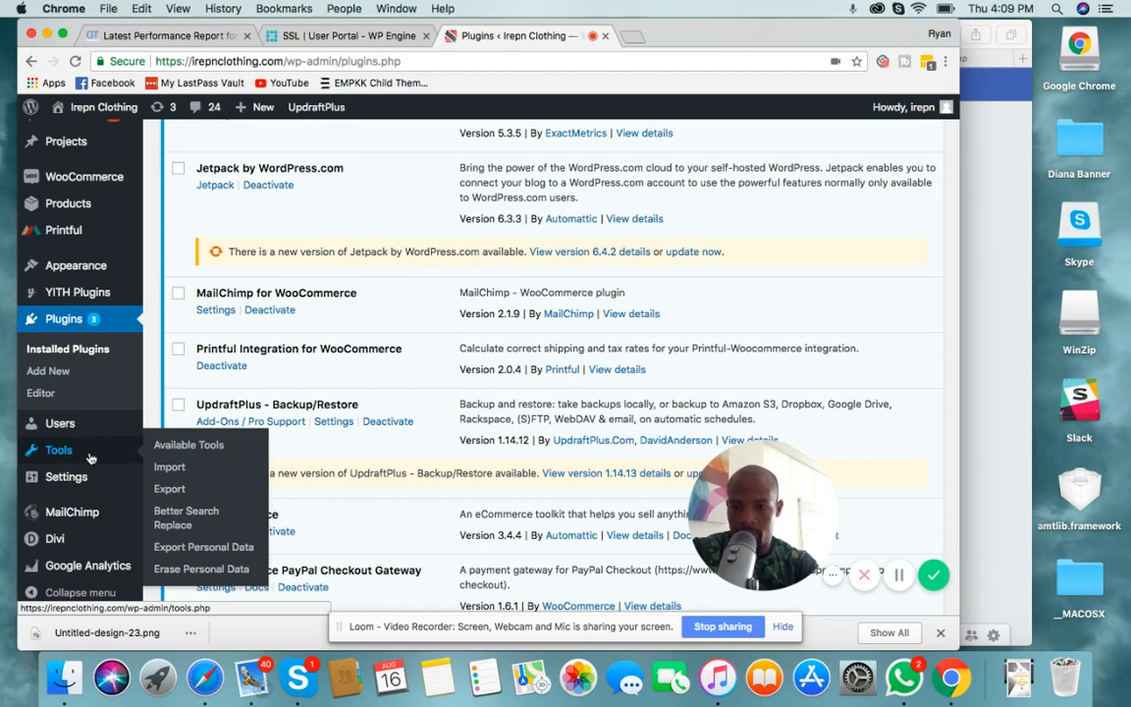
{"action": "mouse_move", "coordinate": [61, 476]}
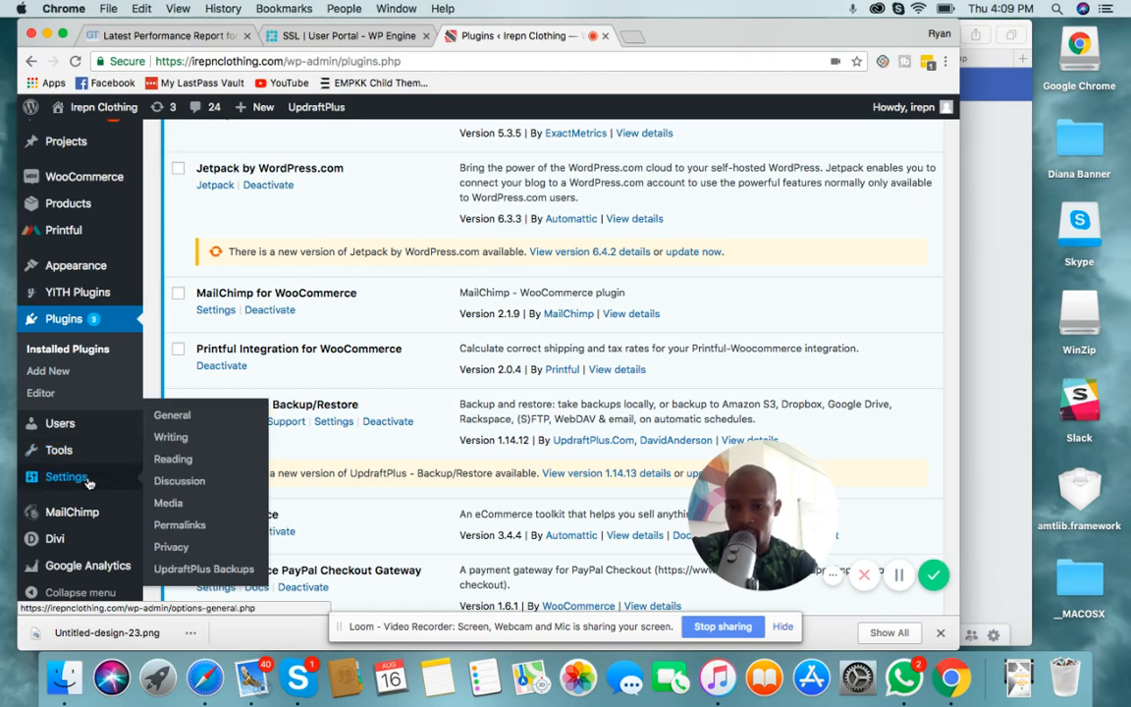
{"action": "left_click", "coordinate": [227, 569]}
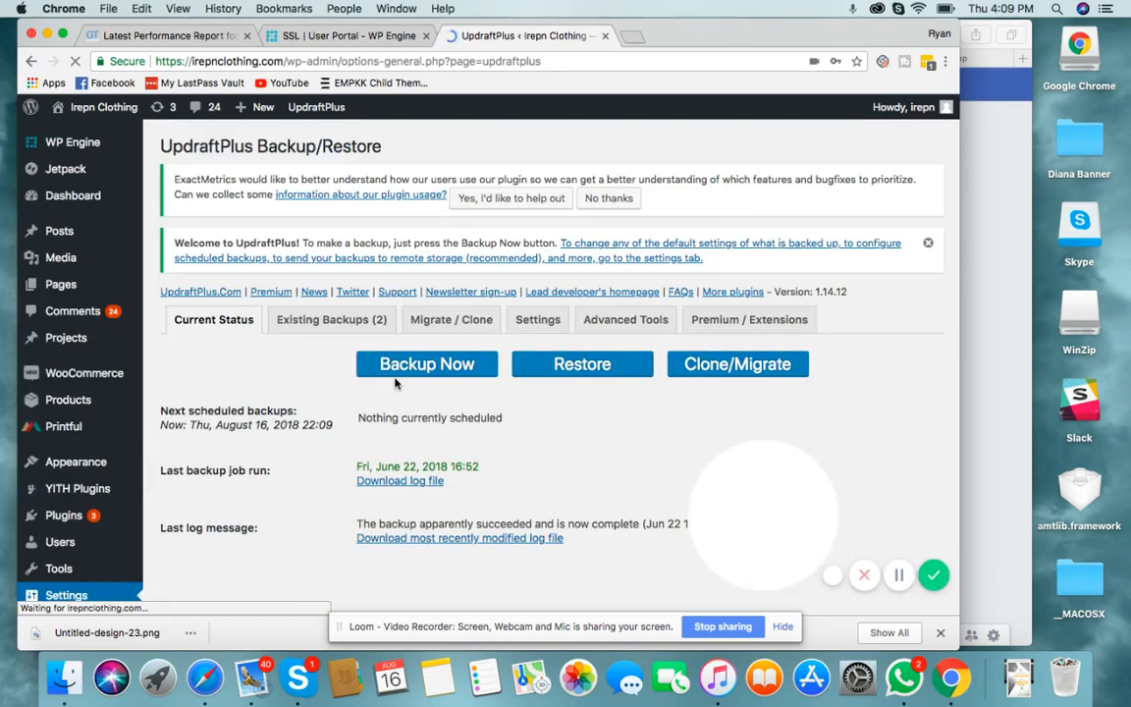
{"action": "scroll", "coordinate": [83, 549], "scroll_direction": "down", "scroll_amount": 2}
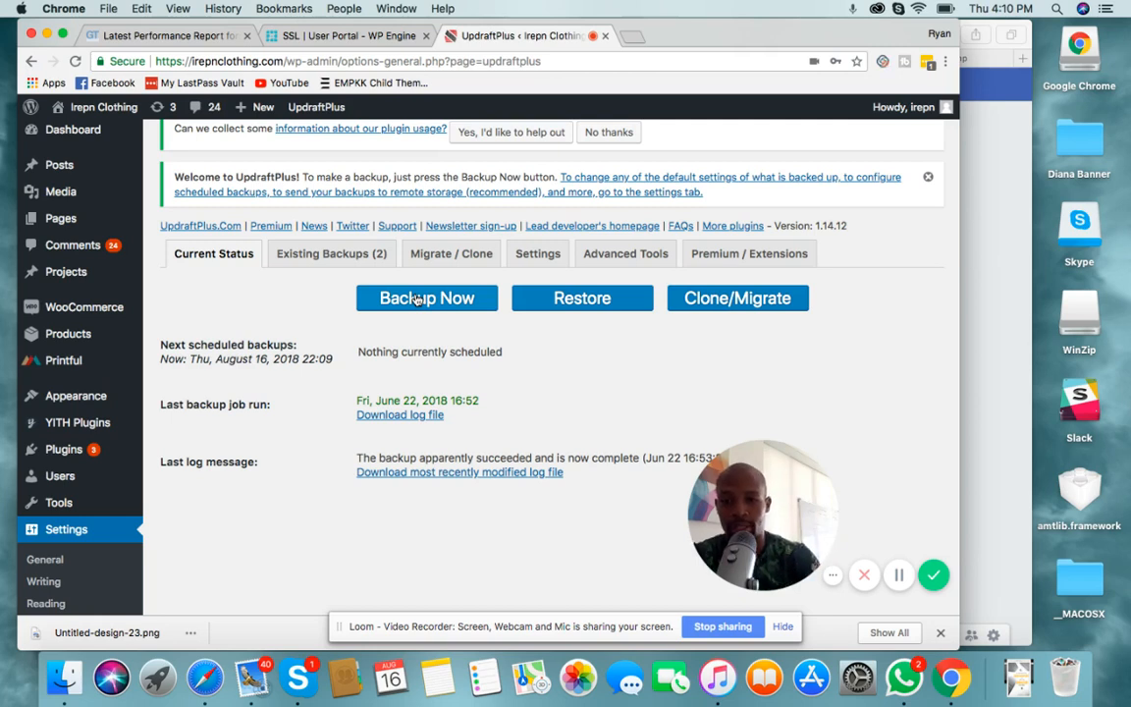
- Open the Better Search Replace tool in the WordPress admin
{"action": "mouse_move", "coordinate": [106, 479]}
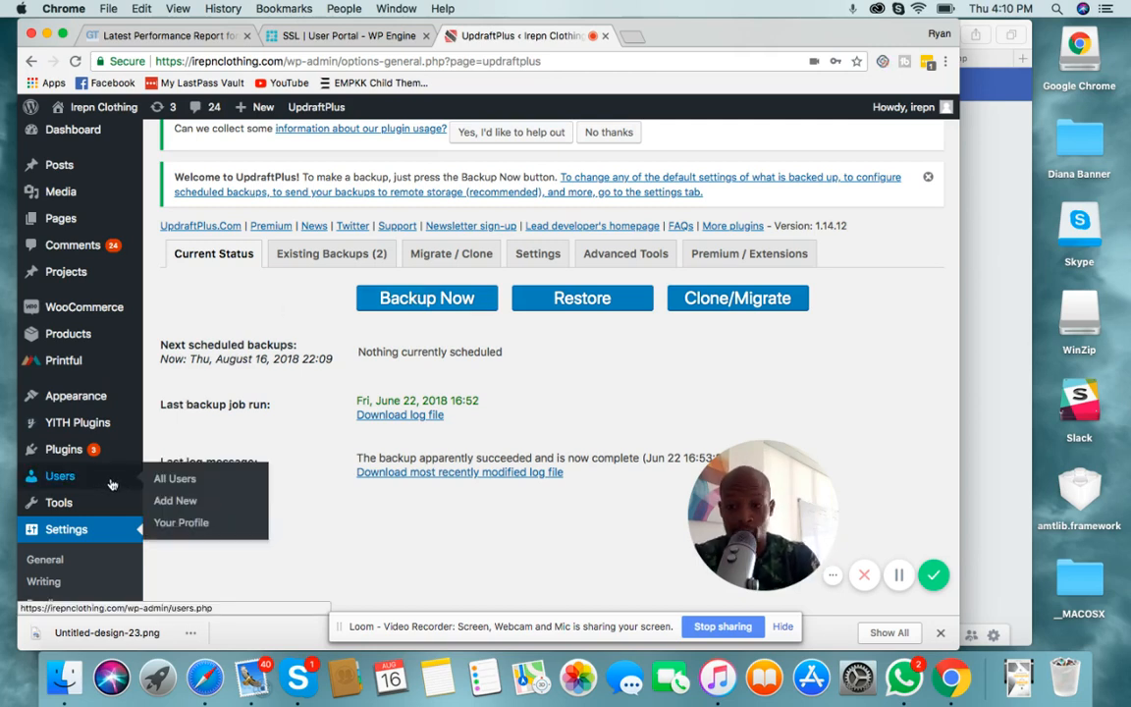
{"action": "mouse_move", "coordinate": [113, 502]}
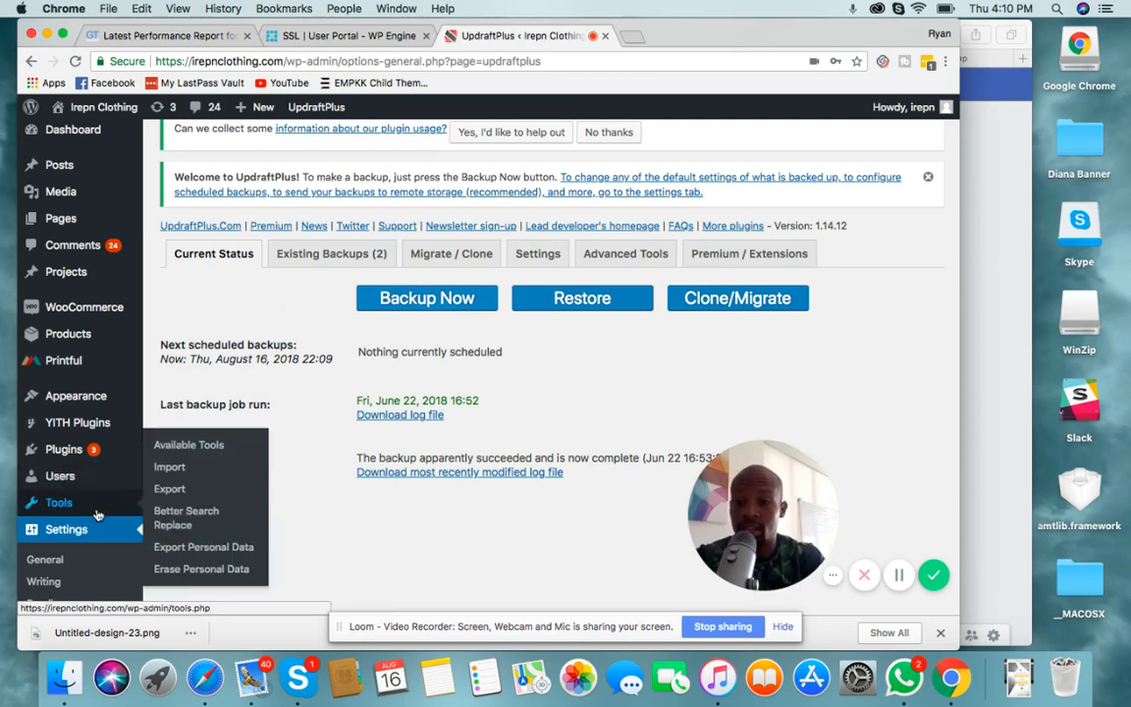
{"action": "left_click", "coordinate": [167, 515]}
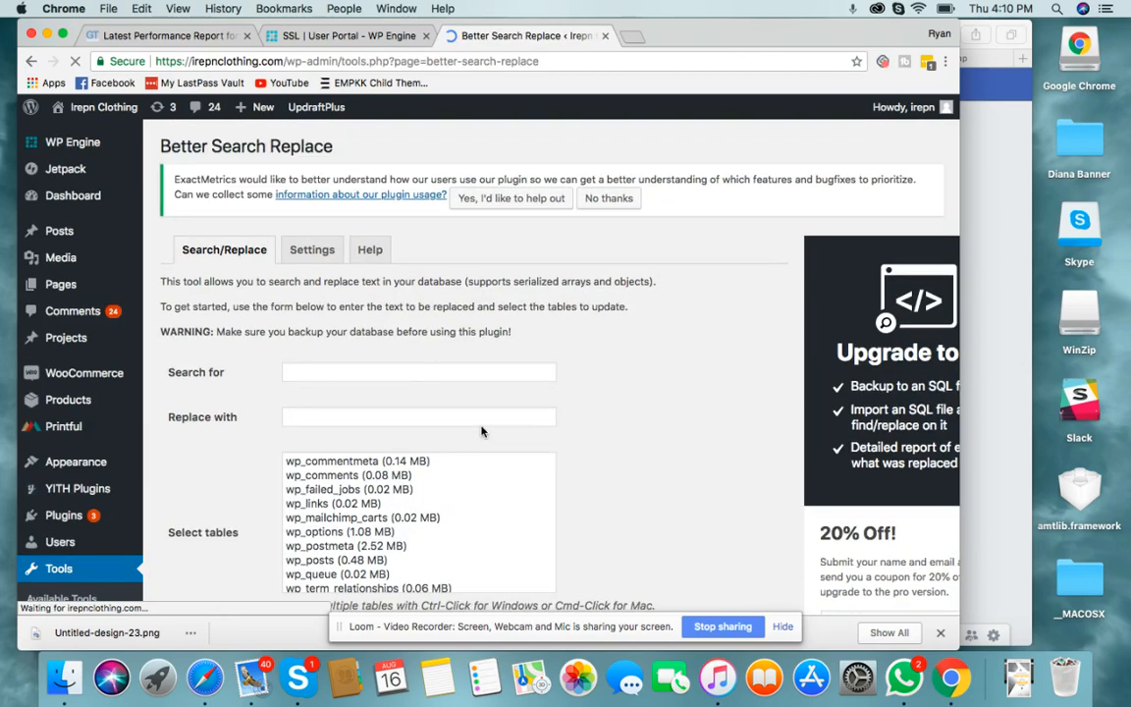
- Set Better Search Replace to search for "http" and replace it with "https"
{"action": "left_click", "coordinate": [421, 373]}
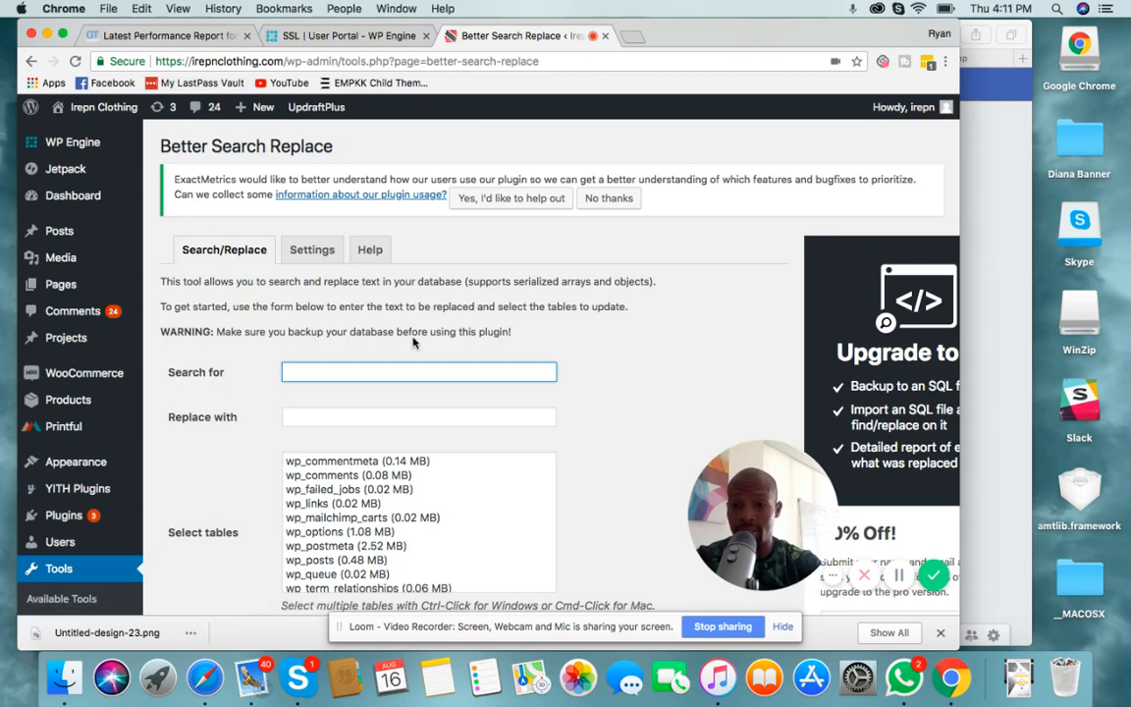
{"action": "scroll", "coordinate": [414, 341], "scroll_direction": "down", "scroll_amount": 2}
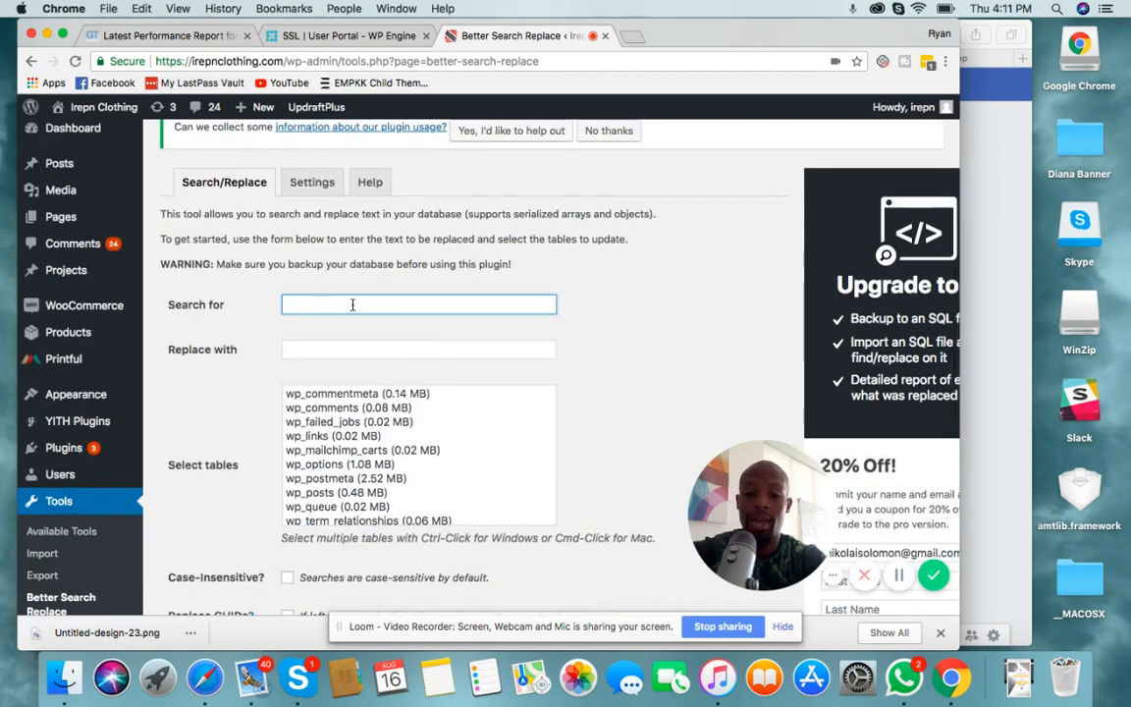
{"action": "type", "text": "http"}
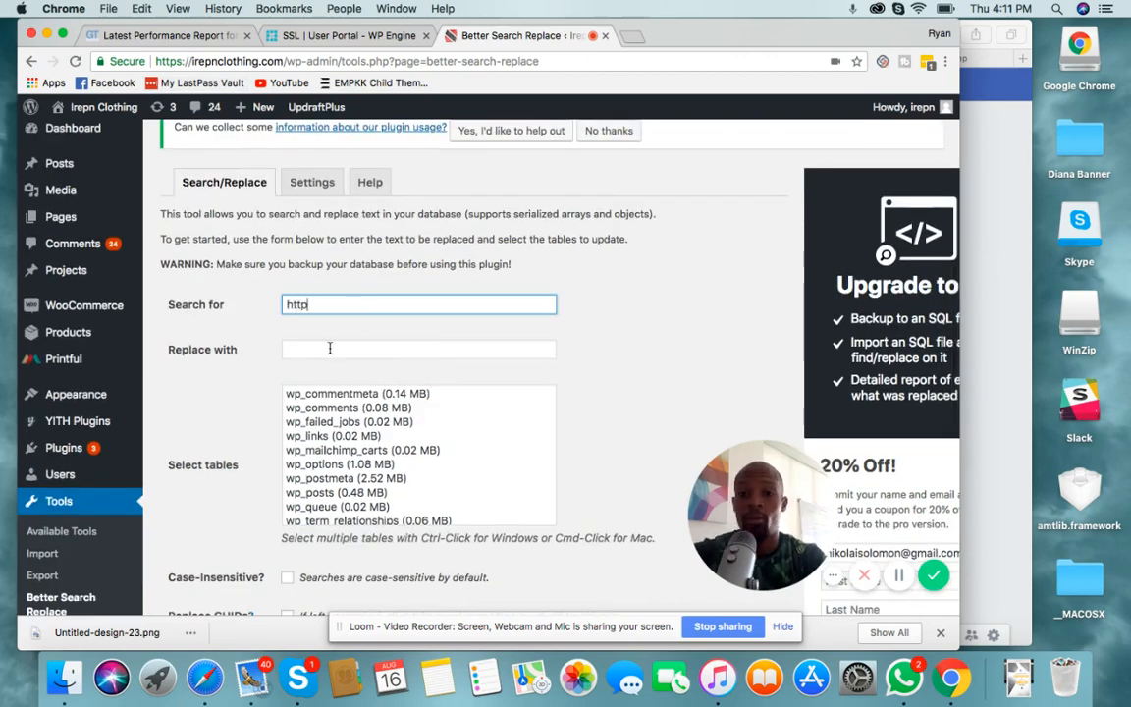
{"action": "left_click", "coordinate": [330, 349]}
{"action": "type", "text": "https"}
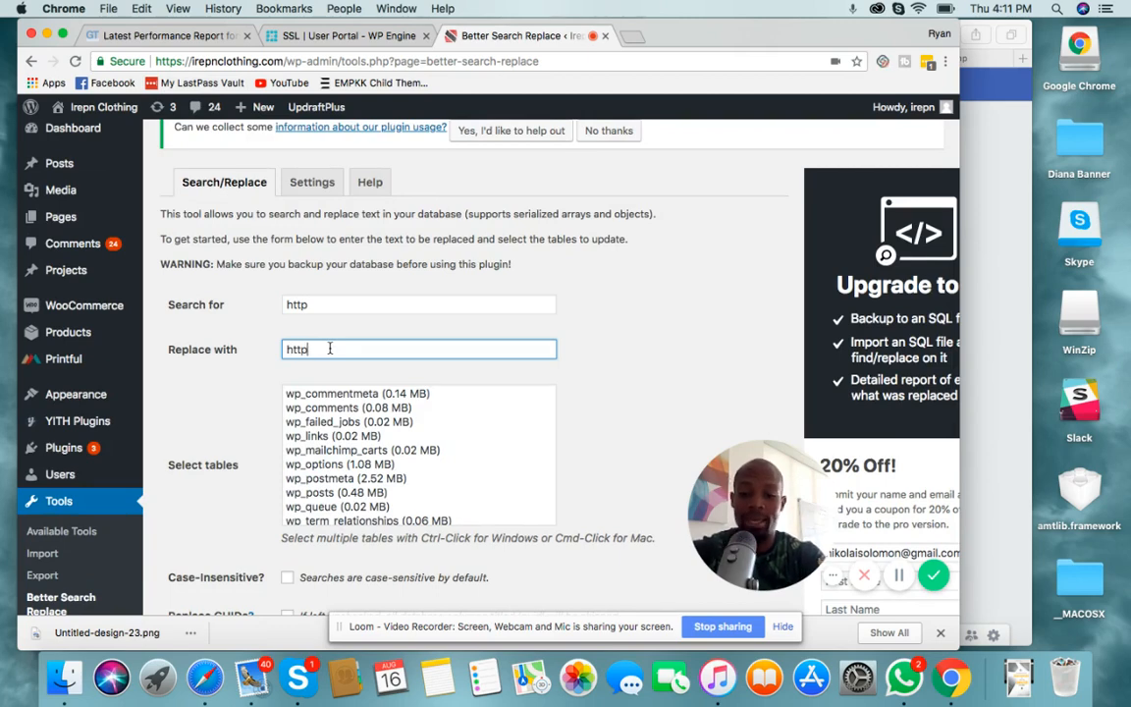
{"action": "left_click", "coordinate": [631, 319]}
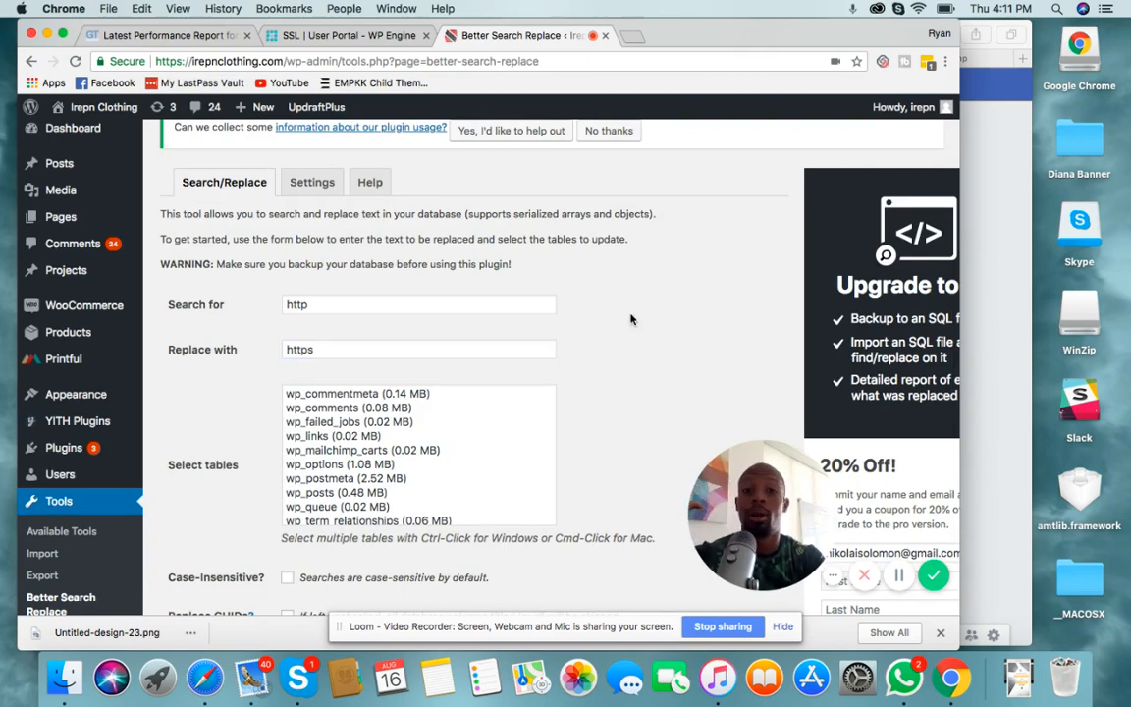
- Try to run the search/replace as a dry run without selecting any tables
{"action": "scroll", "coordinate": [631, 319], "scroll_direction": "down", "scroll_amount": 5}
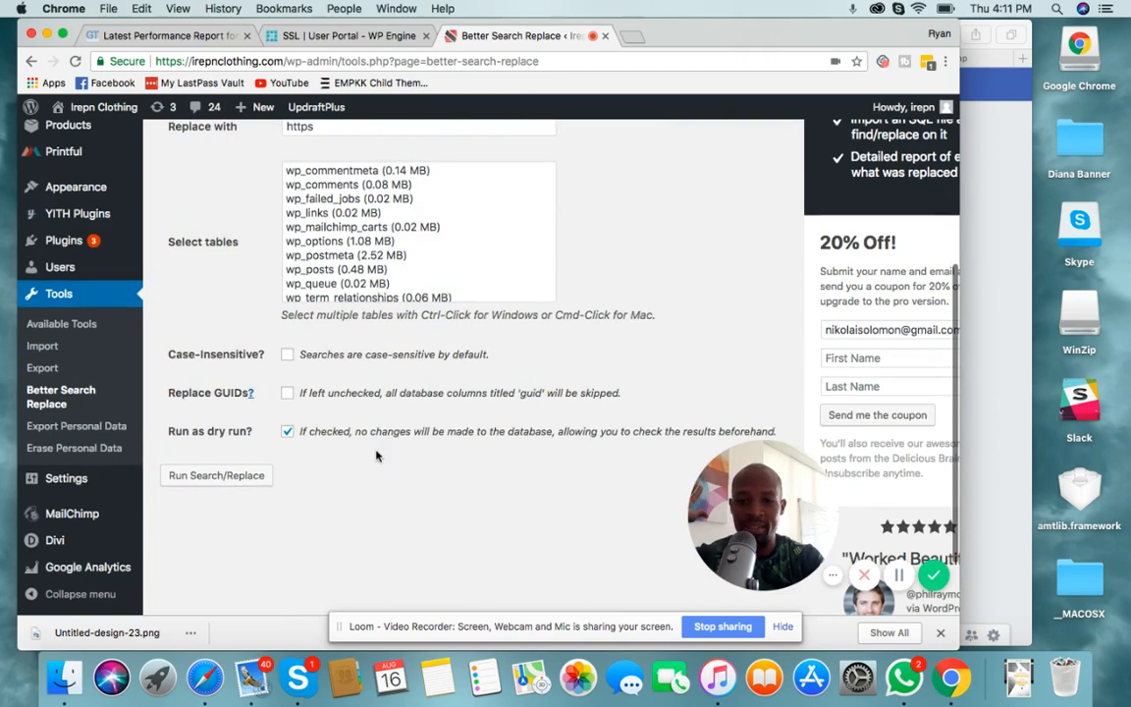
{"action": "scroll", "coordinate": [316, 465], "scroll_direction": "down", "scroll_amount": 1}
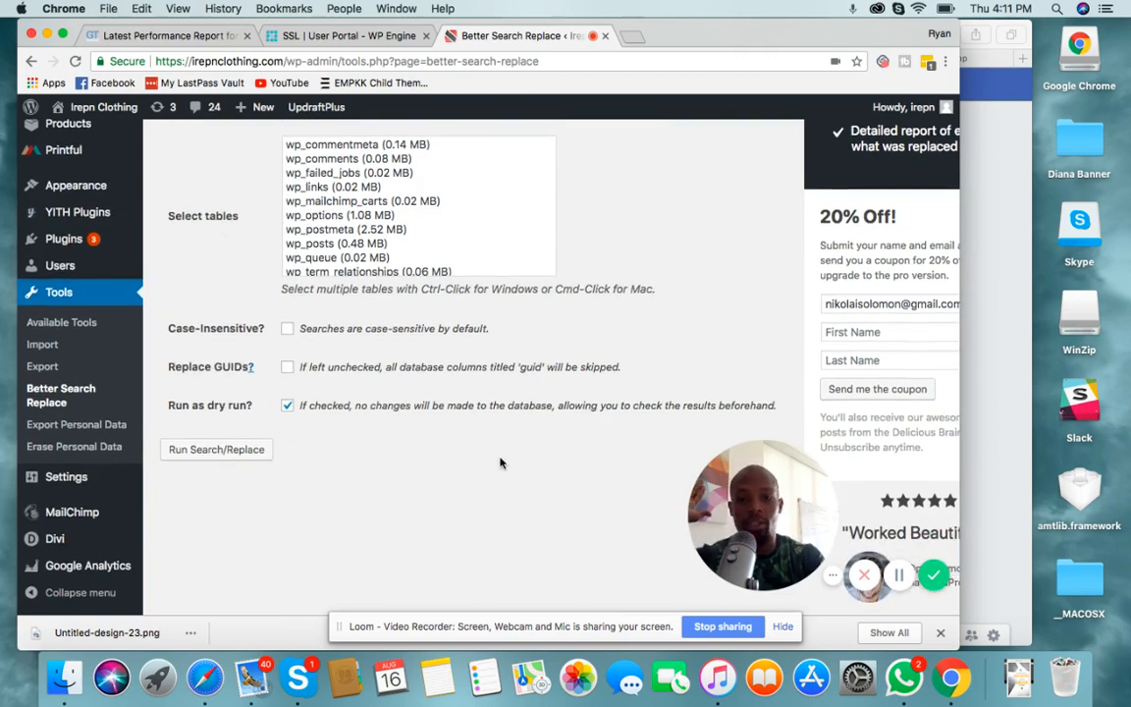
{"action": "left_click", "coordinate": [221, 450]}
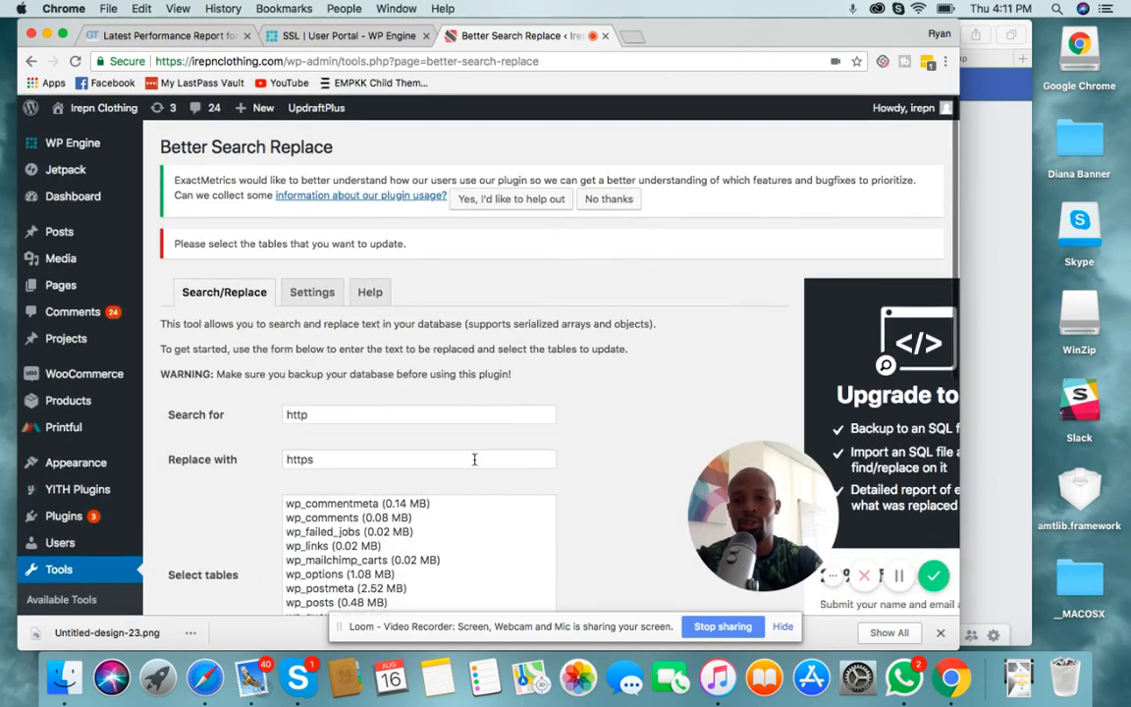
- Select all database tables, from wp_commentmeta to wp_yith_wcwl_lists, and run the search/replace as a dry run
{"action": "scroll", "coordinate": [613, 430], "scroll_direction": "down", "scroll_amount": 3}
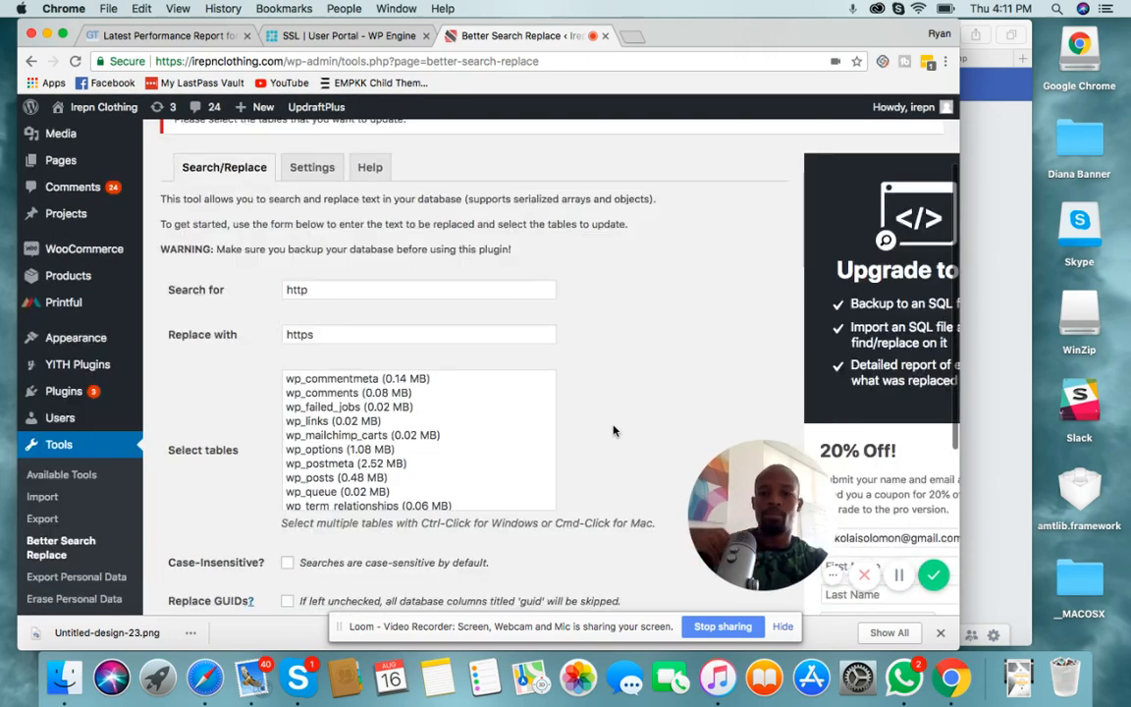
{"action": "left_click", "coordinate": [391, 379]}
{"action": "scroll", "coordinate": [475, 441], "scroll_direction": "down", "scroll_amount": 10}
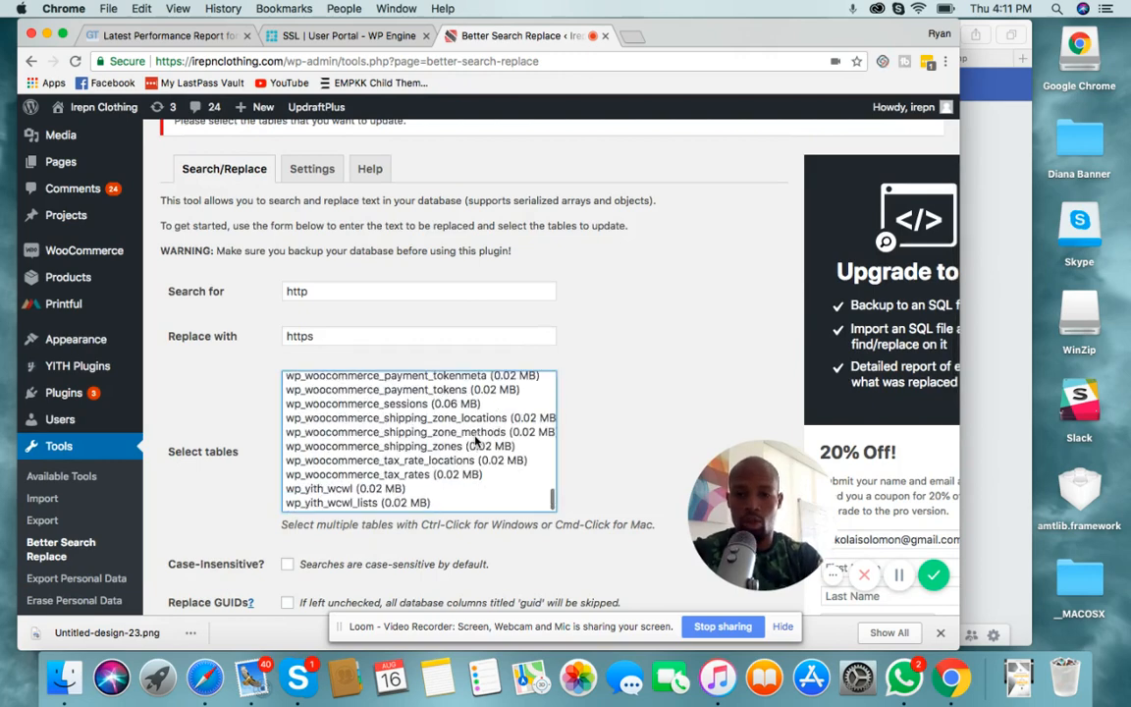
{"action": "left_click", "coordinate": [432, 501], "text": "shift"}
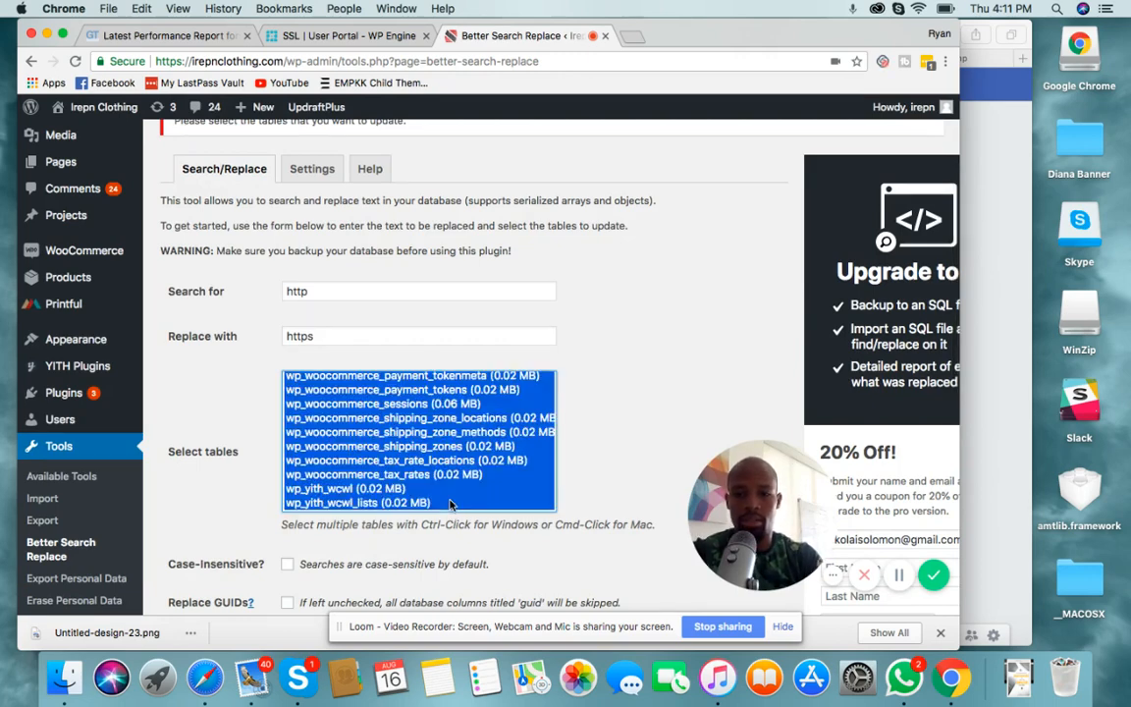
{"action": "scroll", "coordinate": [484, 463], "scroll_direction": "down", "scroll_amount": 5}
{"action": "left_click", "coordinate": [249, 417]}
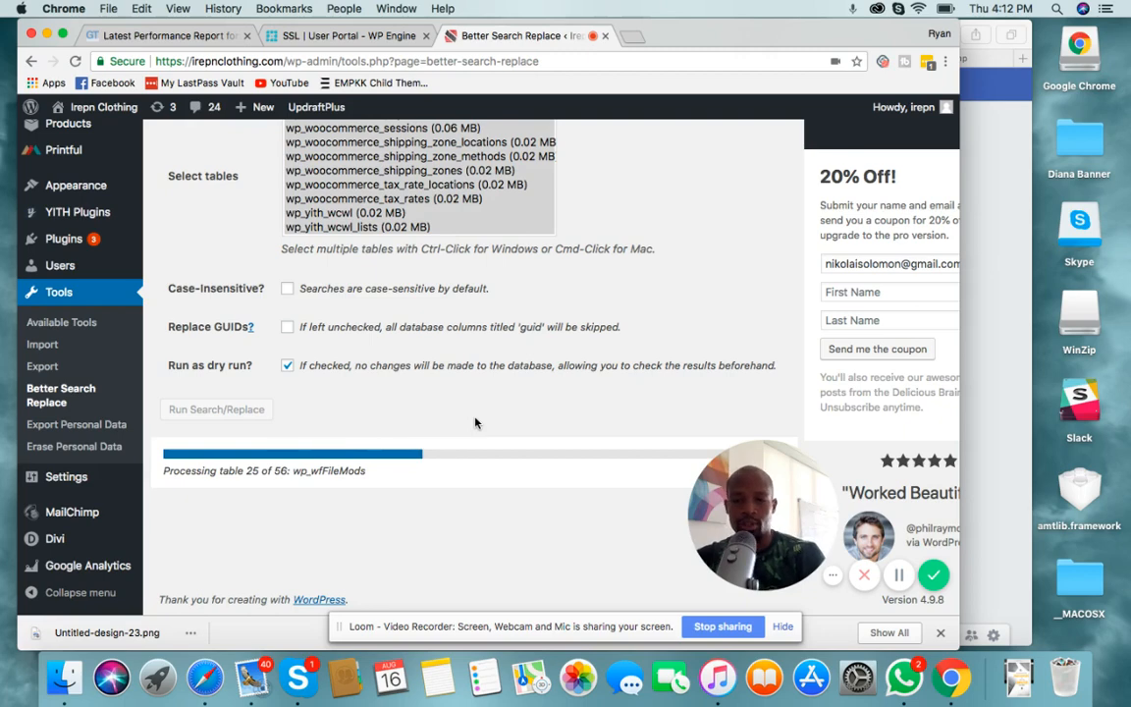
- Check the search/replace form and the dry run's progress, and view the dry run's results summary
{"action": "scroll", "coordinate": [396, 476], "scroll_direction": "up", "scroll_amount": 1}
{"action": "scroll", "coordinate": [396, 476], "scroll_direction": "up", "scroll_amount": 10}
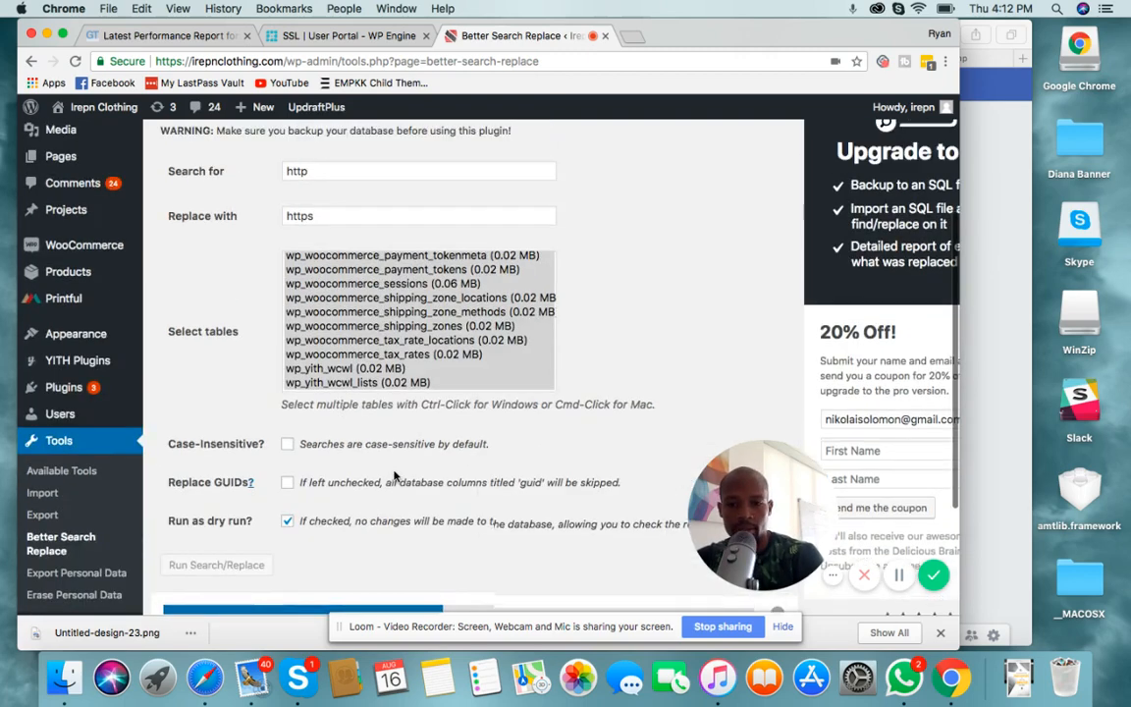
{"action": "scroll", "coordinate": [604, 380], "scroll_direction": "up", "scroll_amount": 2}
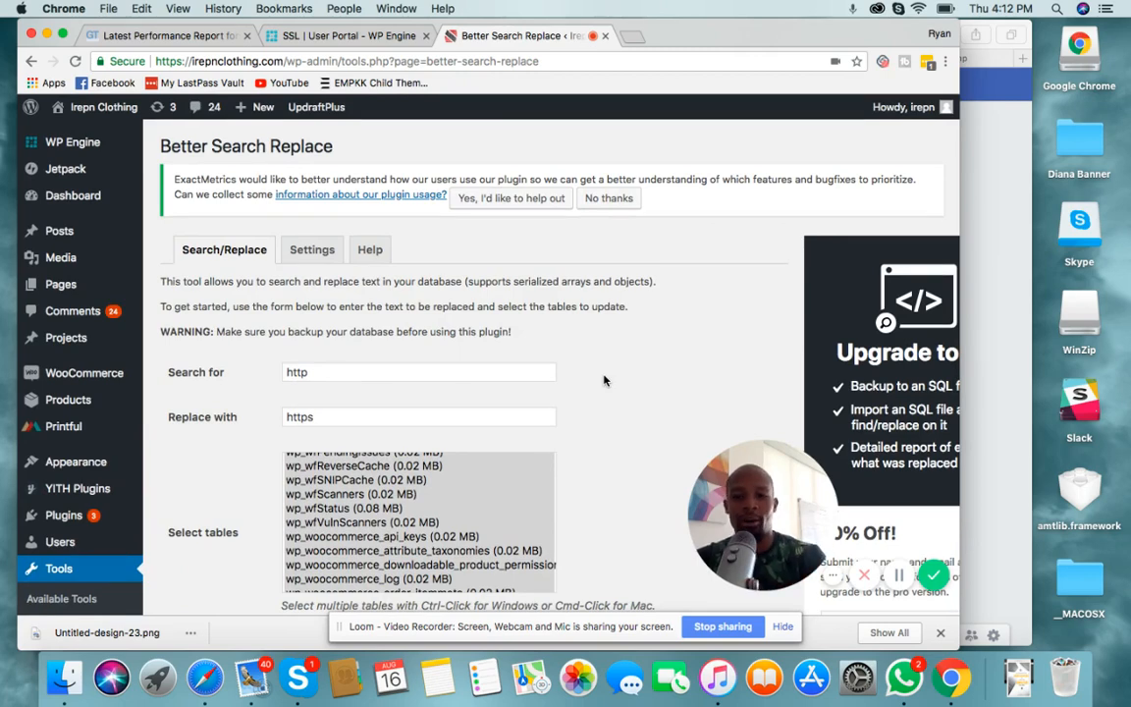
{"action": "scroll", "coordinate": [604, 380], "scroll_direction": "down", "scroll_amount": 7}
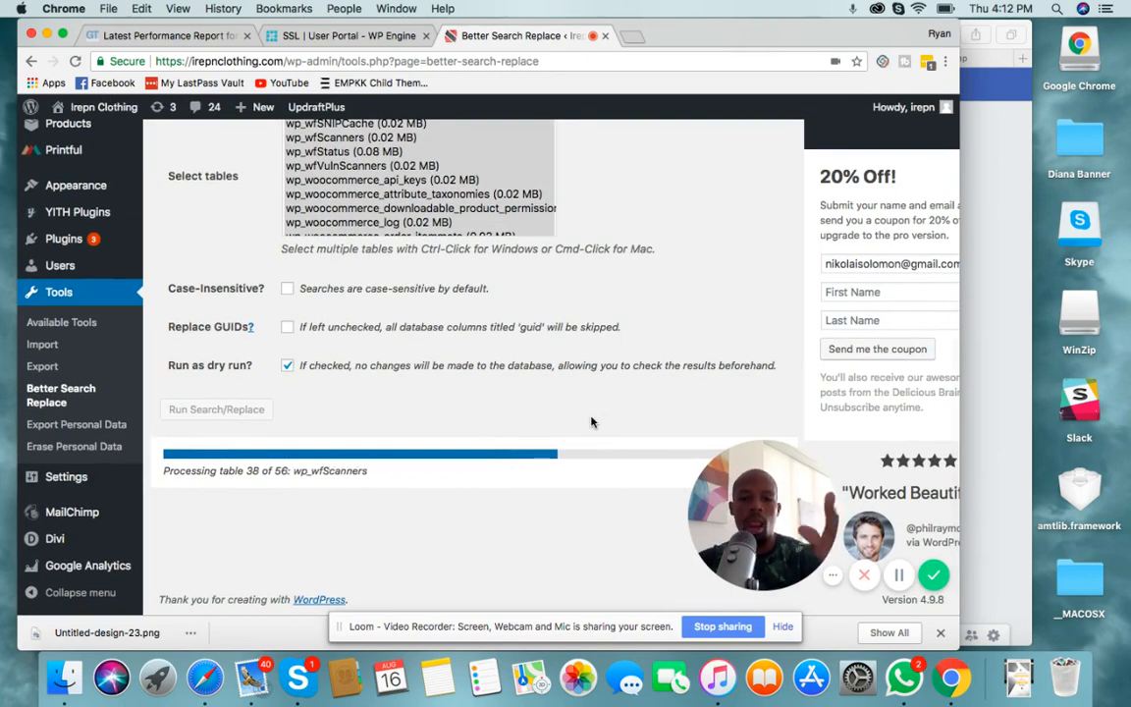
{"action": "left_click_drag", "start_coordinate": [748, 511], "coordinate": [799, 352]}
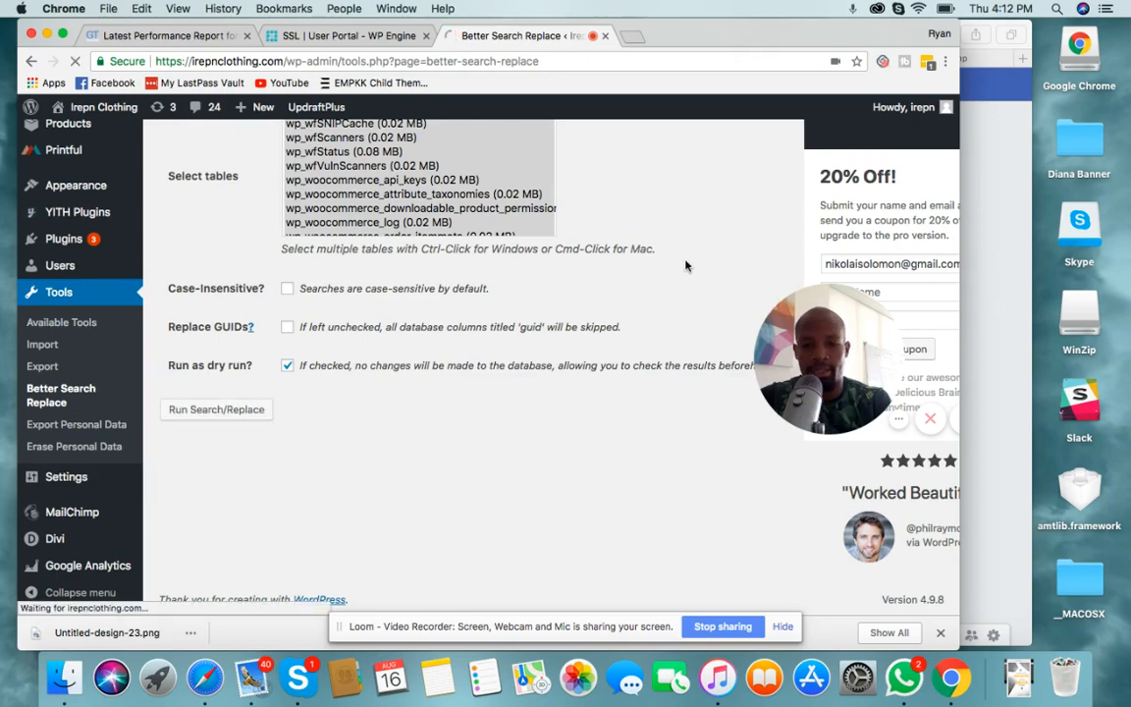
{"action": "scroll", "coordinate": [685, 265], "scroll_direction": "up", "scroll_amount": 5}
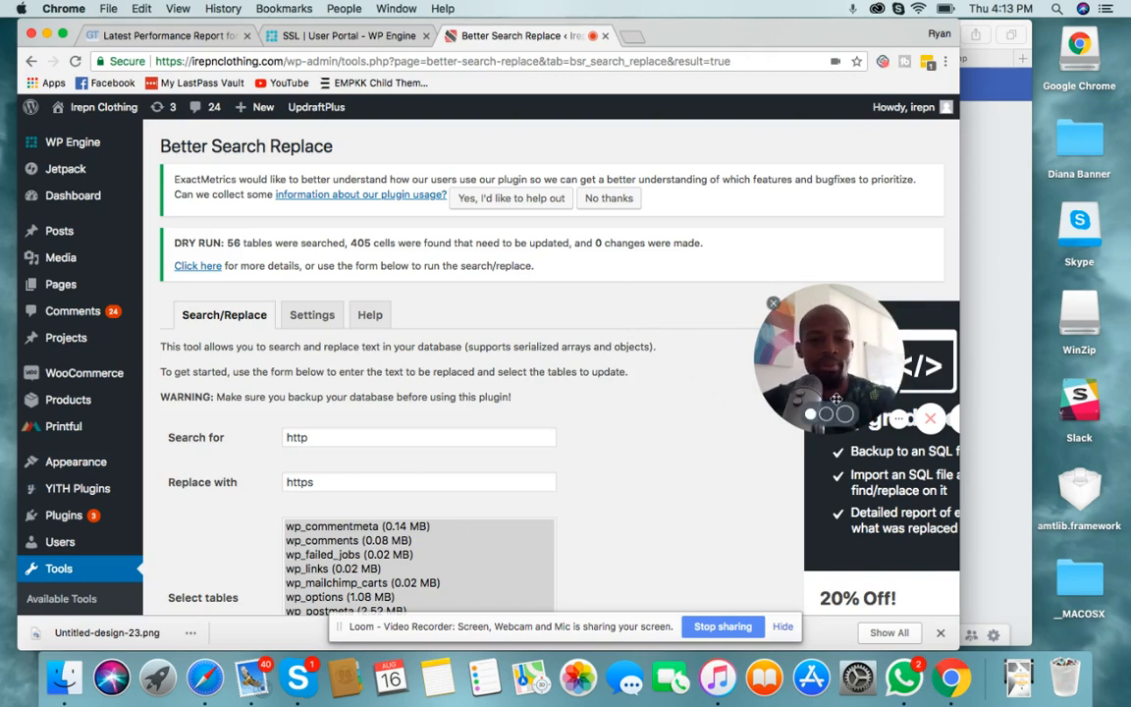
{"action": "left_click", "coordinate": [841, 414]}
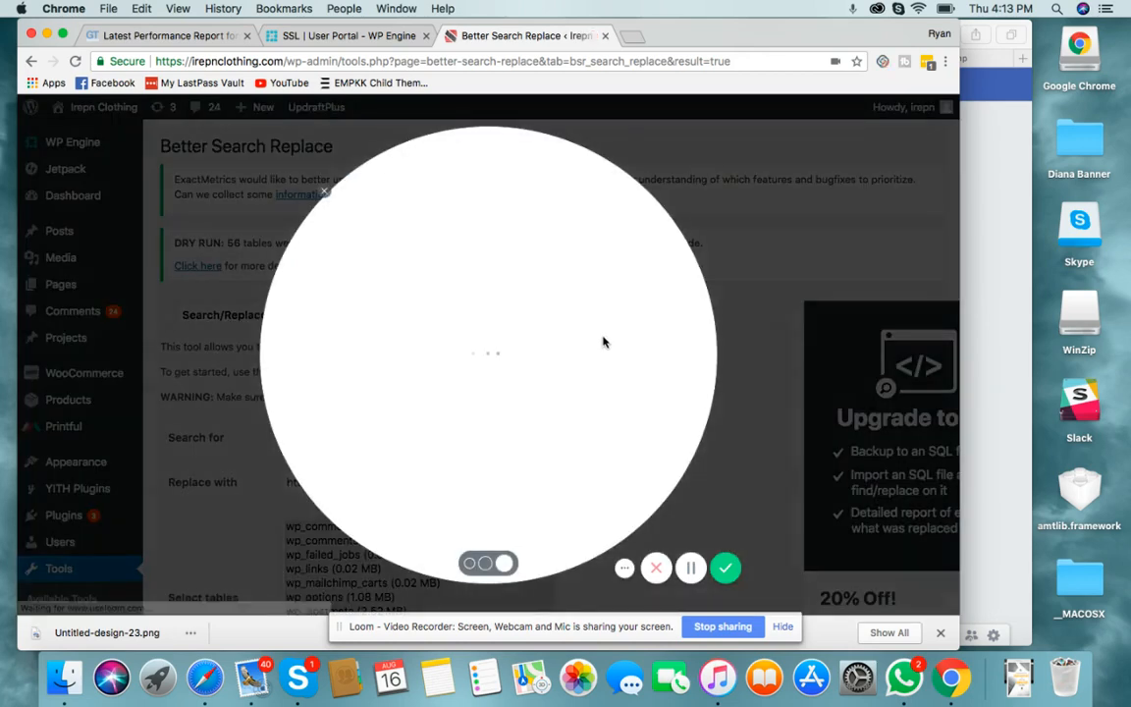